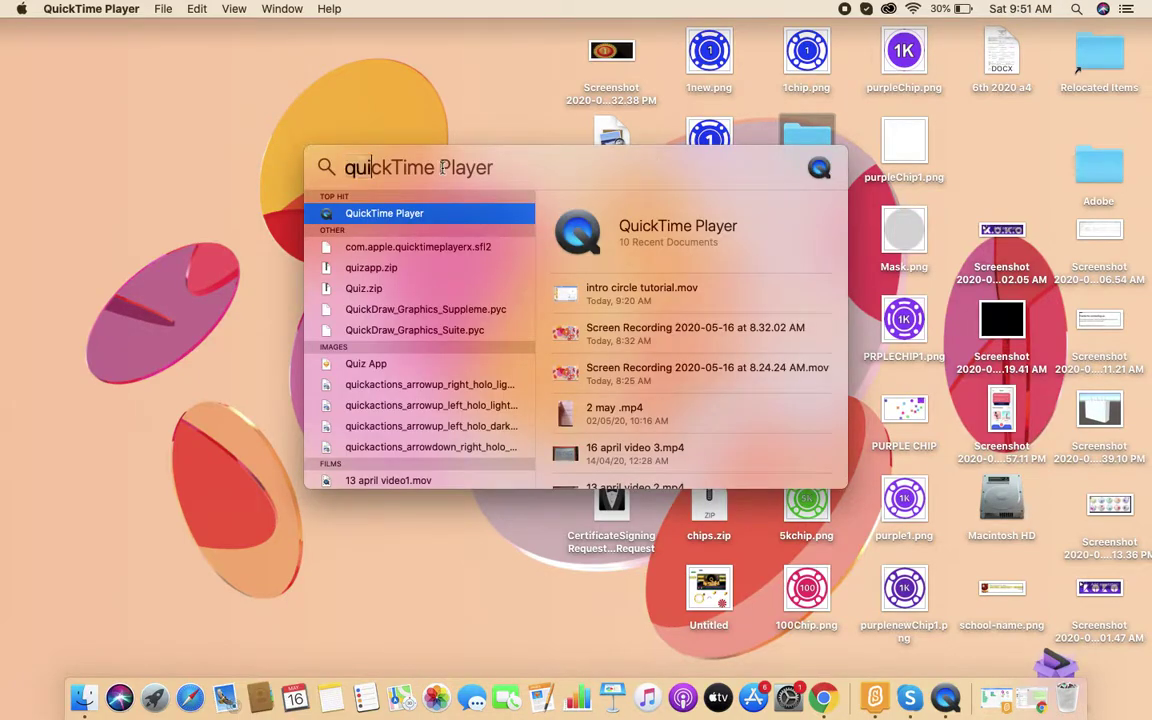
Replace the Spotlight search with 'tu' and launch TuxPaint from the top hit
{"action": "key", "text": "super+a"}
{"action": "key", "text": "BackSpace"}
{"action": "type", "text": "tu"}
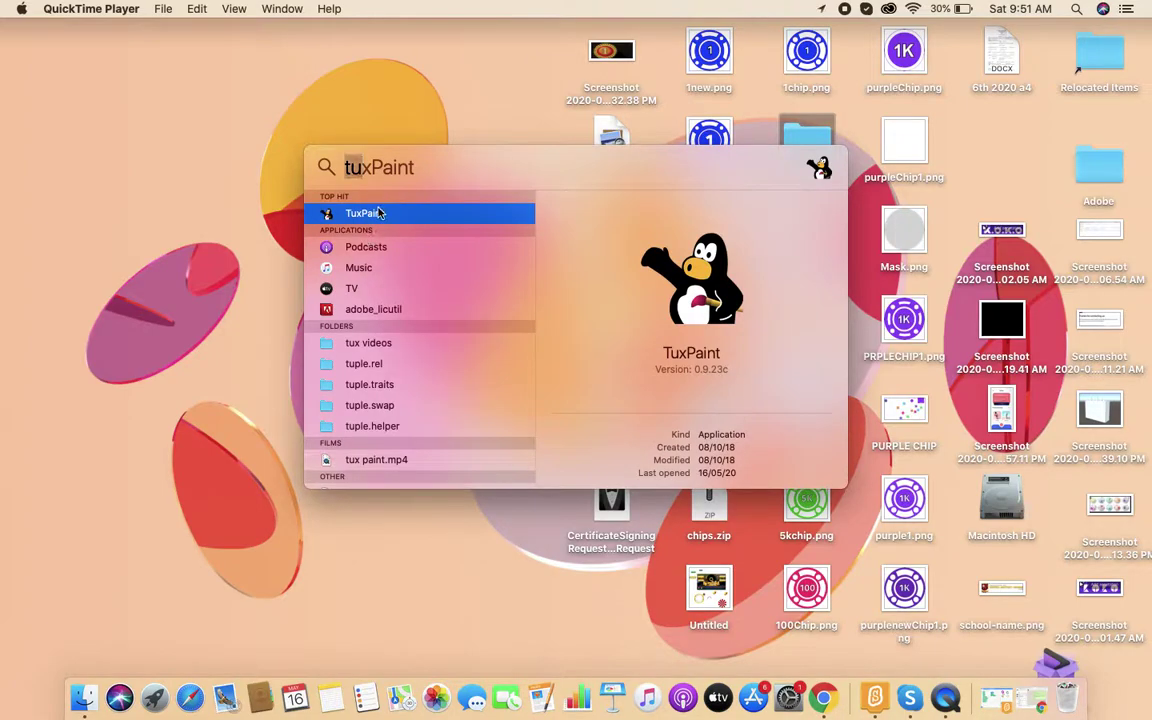
{"action": "left_click", "coordinate": [378, 211]}
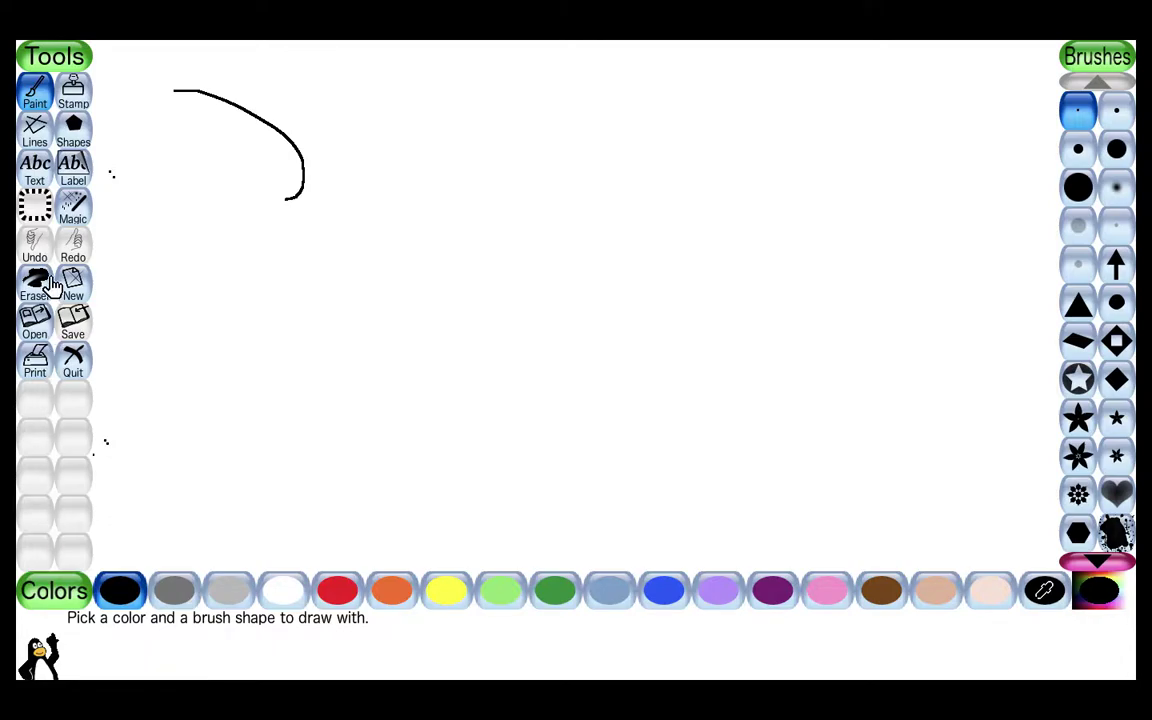
{"action": "left_click", "coordinate": [36, 135]}
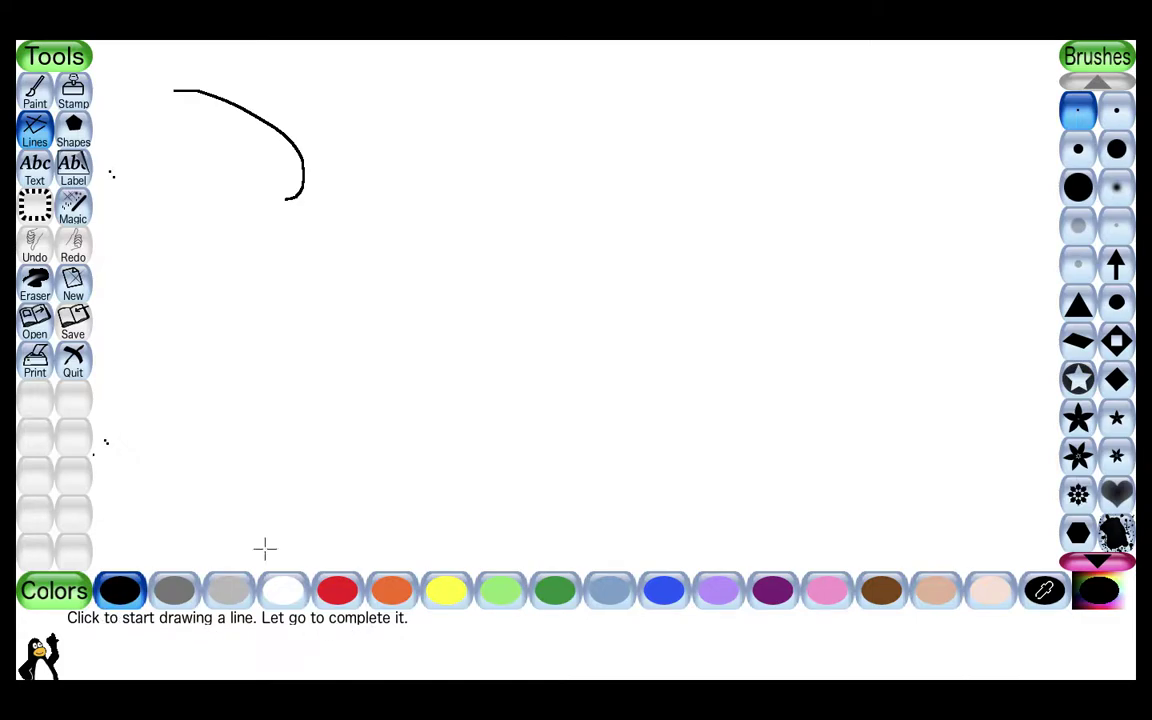
{"action": "left_click", "coordinate": [73, 100]}
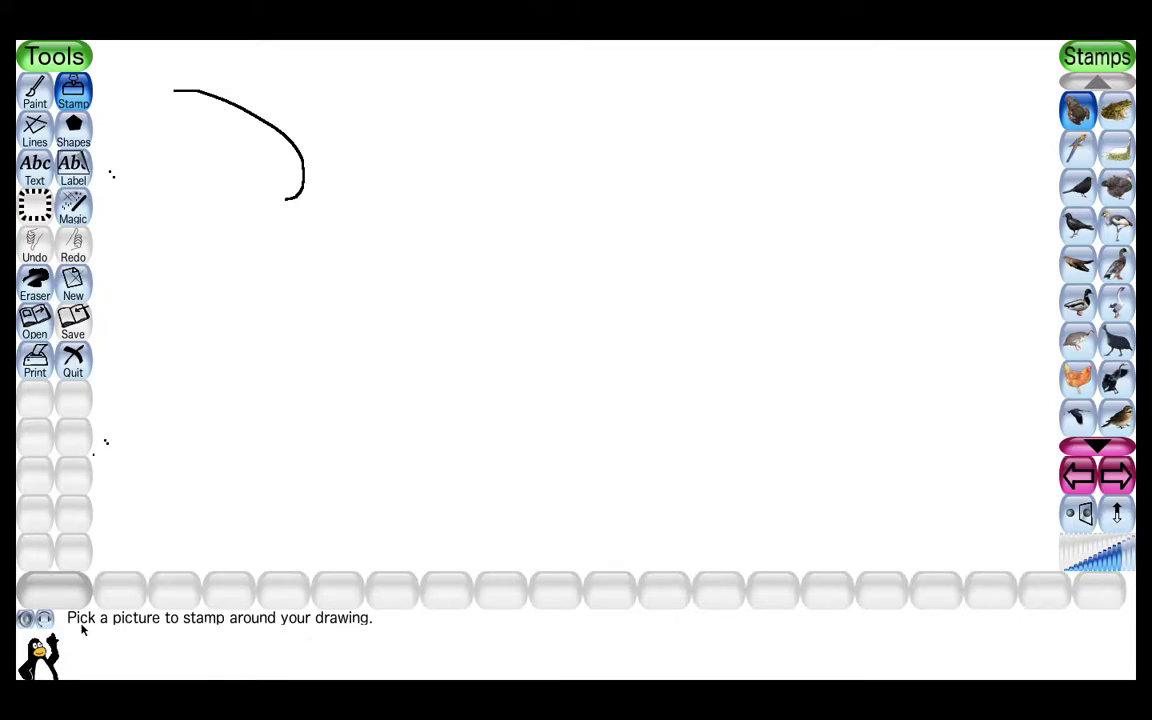
{"action": "left_click", "coordinate": [37, 90]}
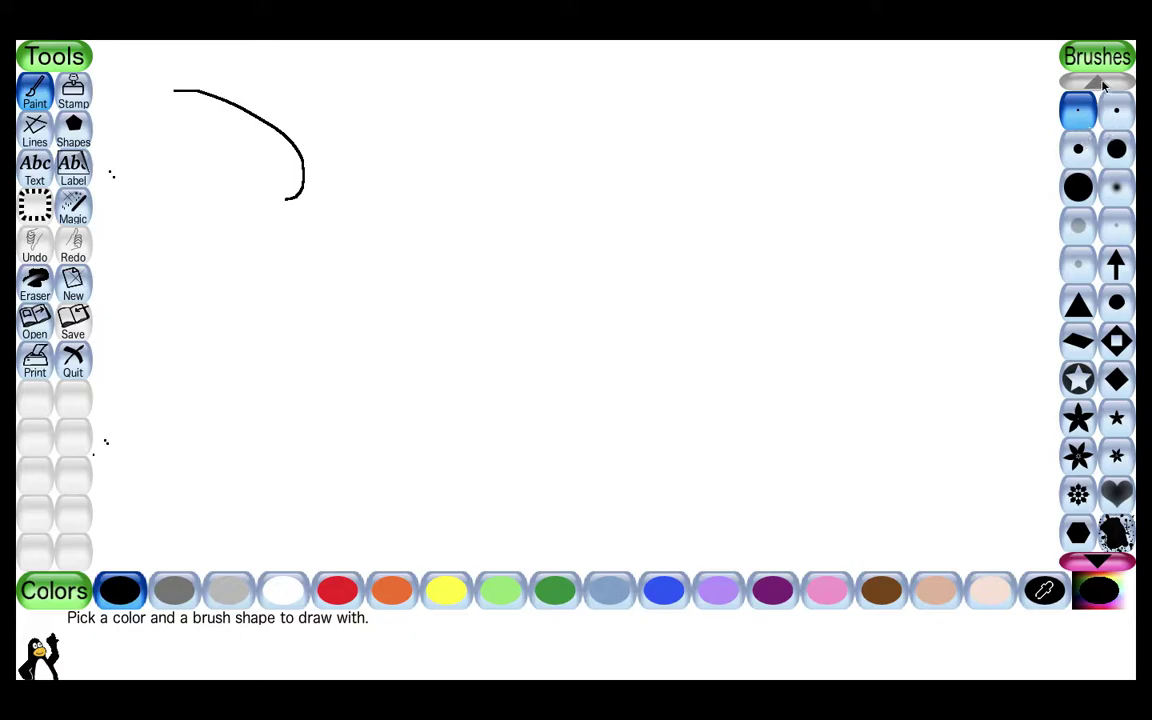
{"action": "left_click", "coordinate": [1100, 558]}
{"action": "left_click", "coordinate": [1100, 558]}
{"action": "left_click", "coordinate": [1100, 558]}
{"action": "left_click", "coordinate": [1100, 558]}
{"action": "left_click", "coordinate": [1100, 558]}
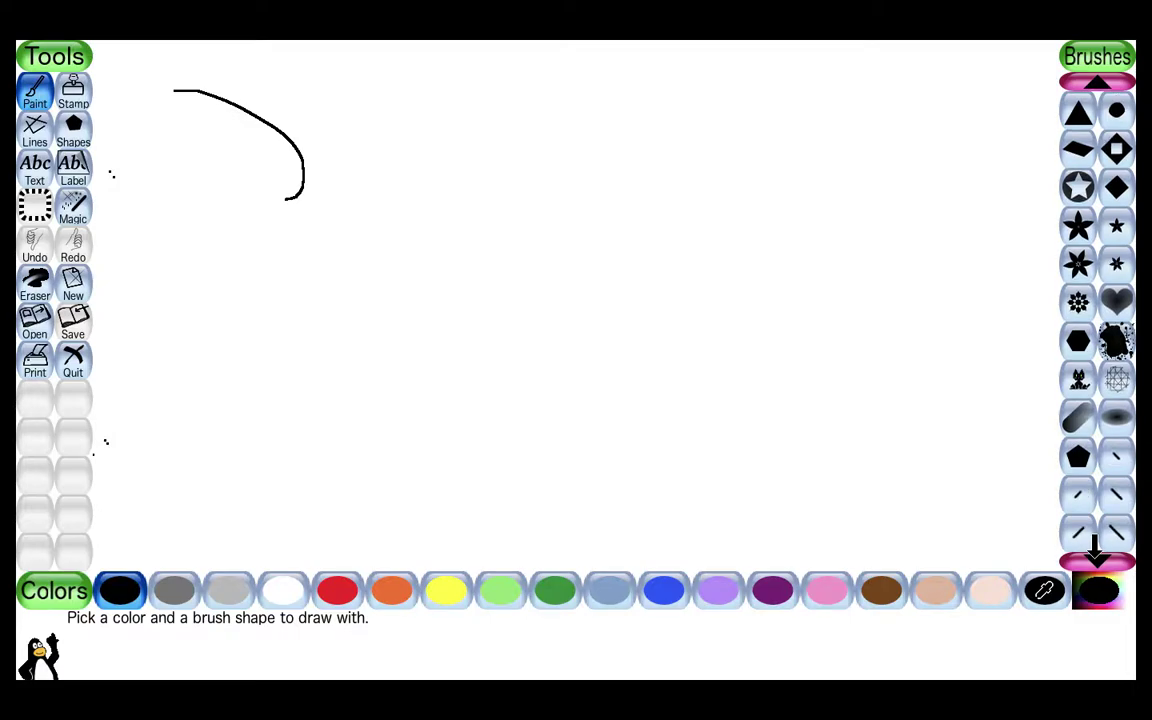
{"action": "left_click", "coordinate": [1100, 558]}
{"action": "left_click", "coordinate": [1097, 558]}
{"action": "left_click", "coordinate": [1097, 558]}
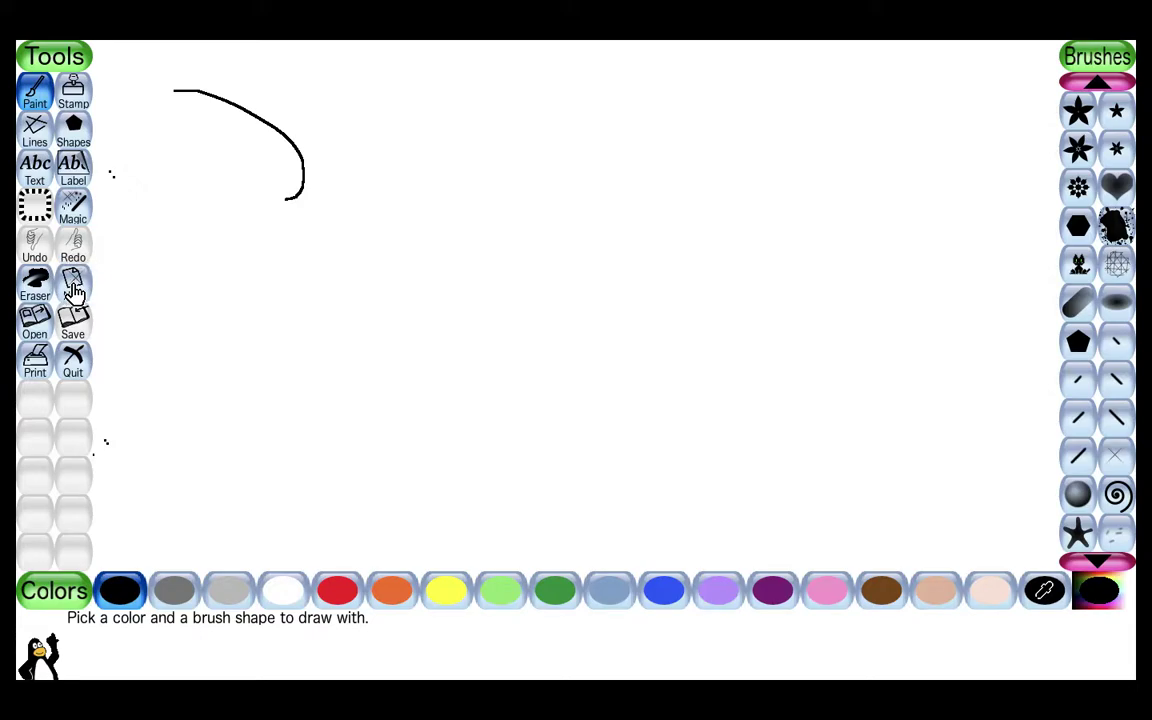
Start a new drawing and scroll down through the starter colours and pictures
{"action": "left_click", "coordinate": [74, 288]}
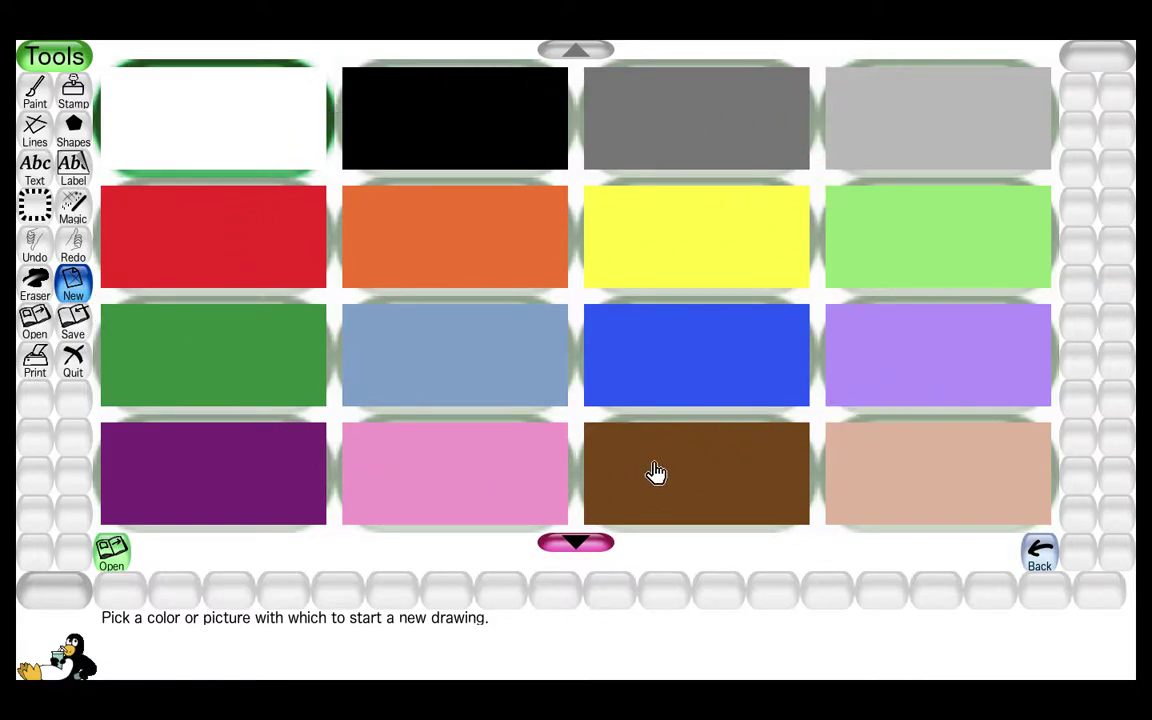
{"action": "left_click", "coordinate": [577, 538]}
{"action": "left_click", "coordinate": [577, 538]}
{"action": "left_click", "coordinate": [577, 538]}
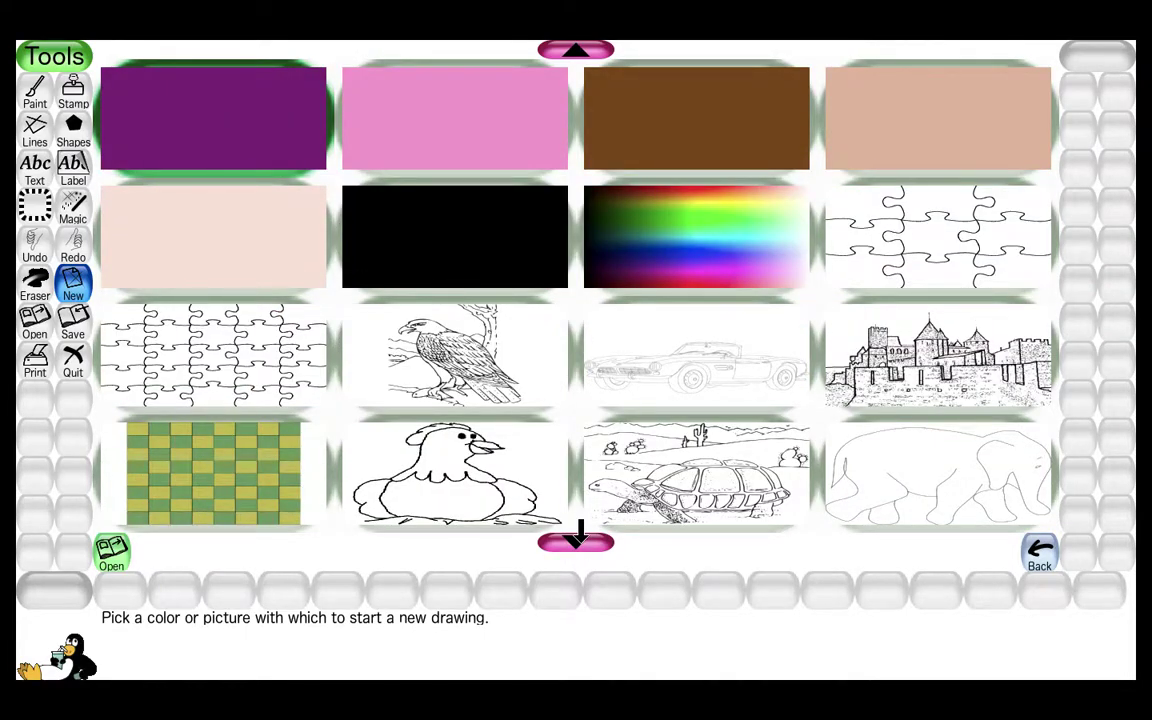
{"action": "left_click", "coordinate": [577, 538]}
{"action": "left_click", "coordinate": [577, 538]}
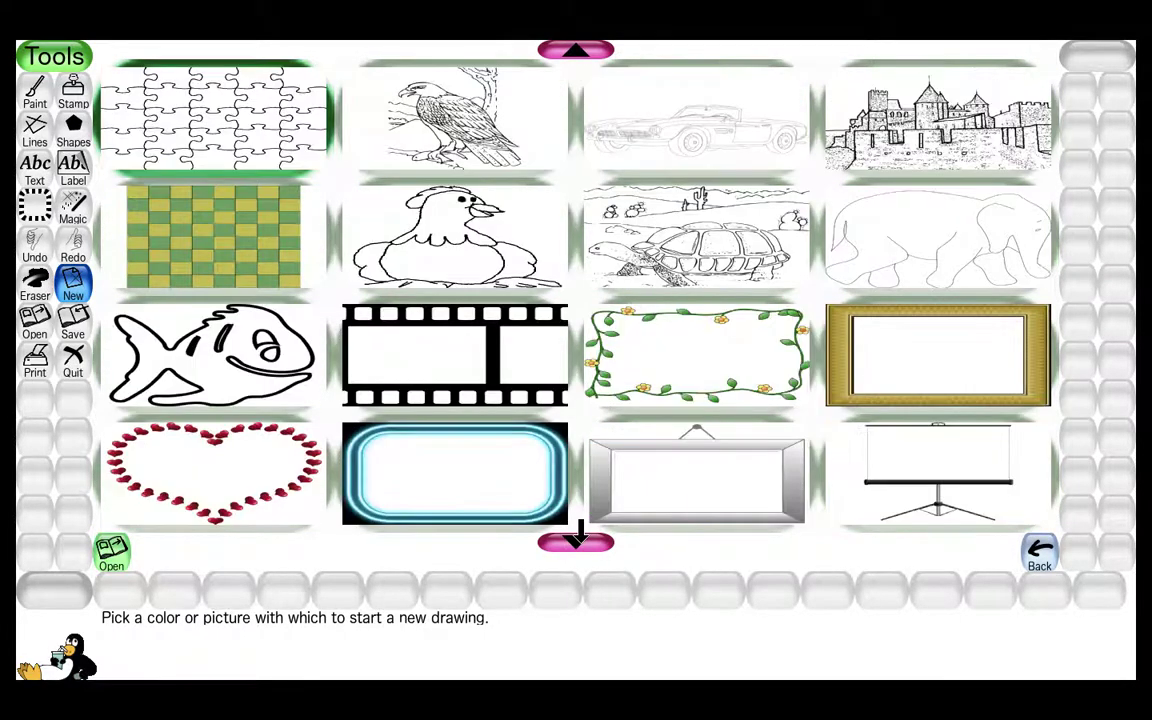
{"action": "left_click", "coordinate": [577, 538]}
{"action": "left_click", "coordinate": [577, 538]}
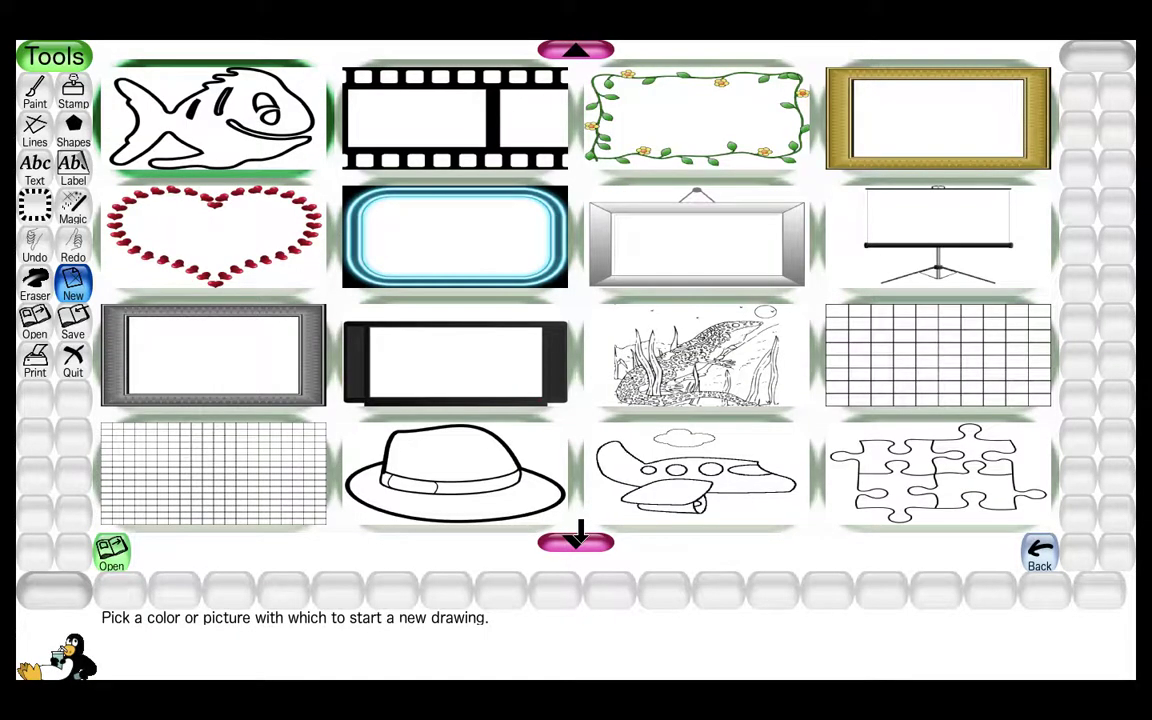
{"action": "left_click", "coordinate": [577, 538]}
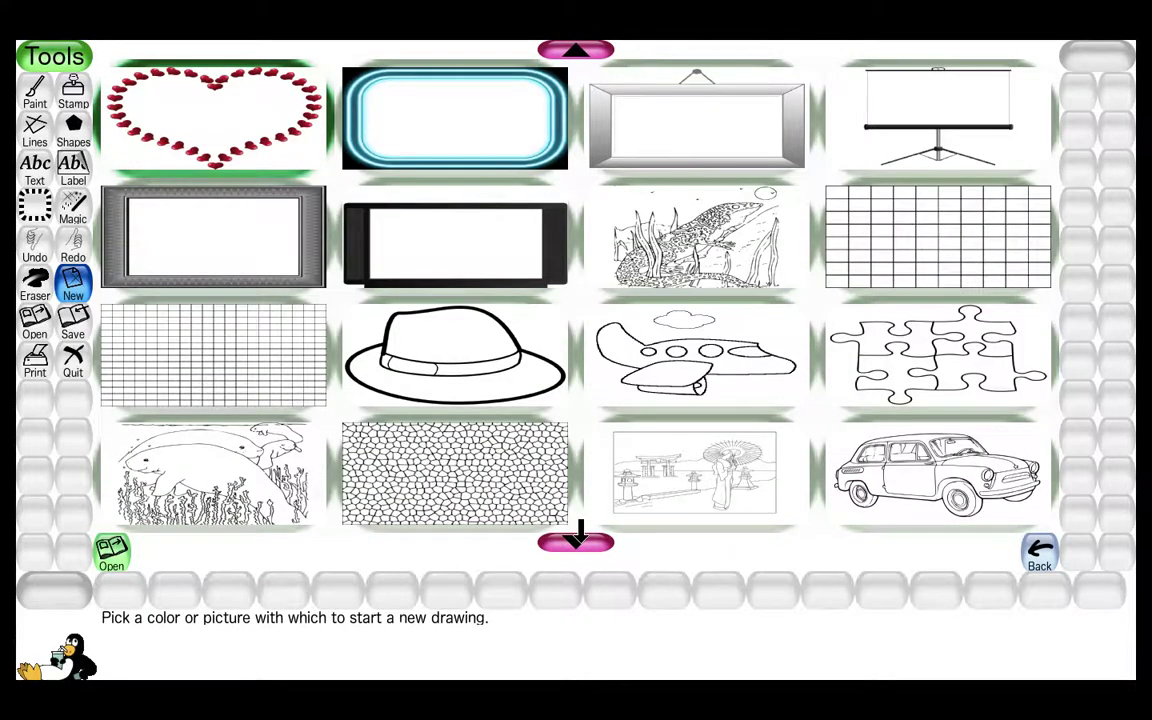
{"action": "left_click", "coordinate": [578, 538]}
{"action": "left_click", "coordinate": [577, 538]}
{"action": "left_click", "coordinate": [577, 538]}
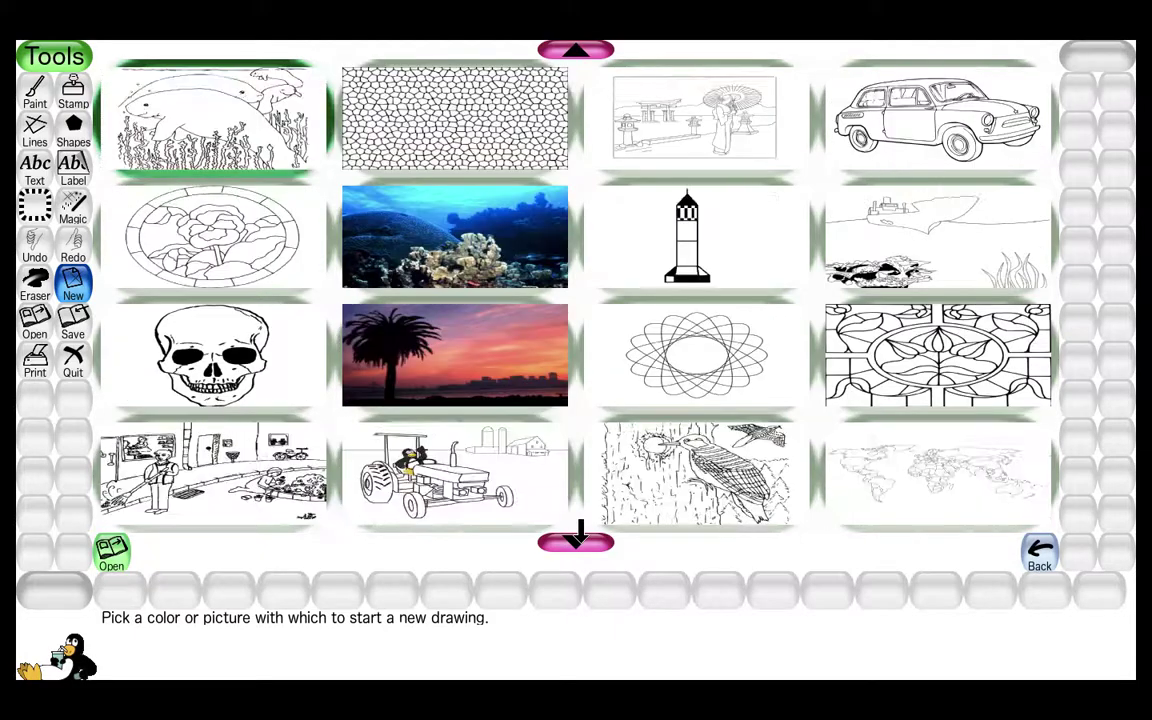
{"action": "left_click", "coordinate": [577, 538]}
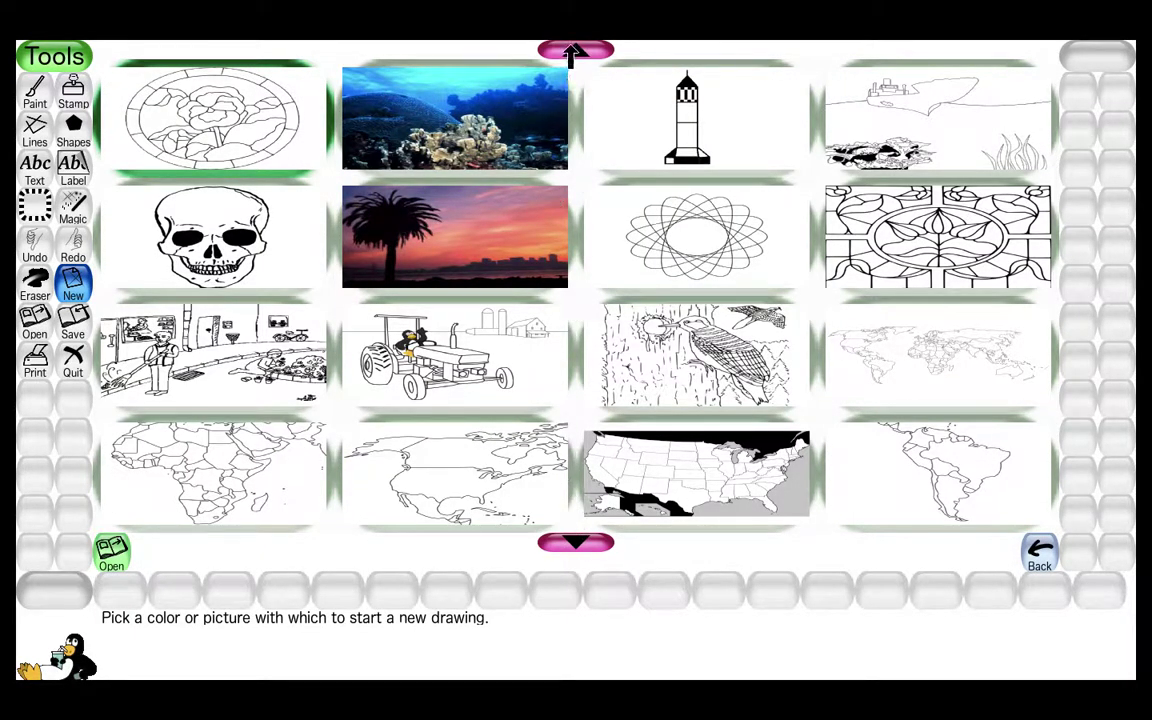
Scroll back up and down to the airplane coloring page and select it
{"action": "left_click", "coordinate": [573, 52]}
{"action": "left_click", "coordinate": [573, 52]}
{"action": "left_click", "coordinate": [573, 52]}
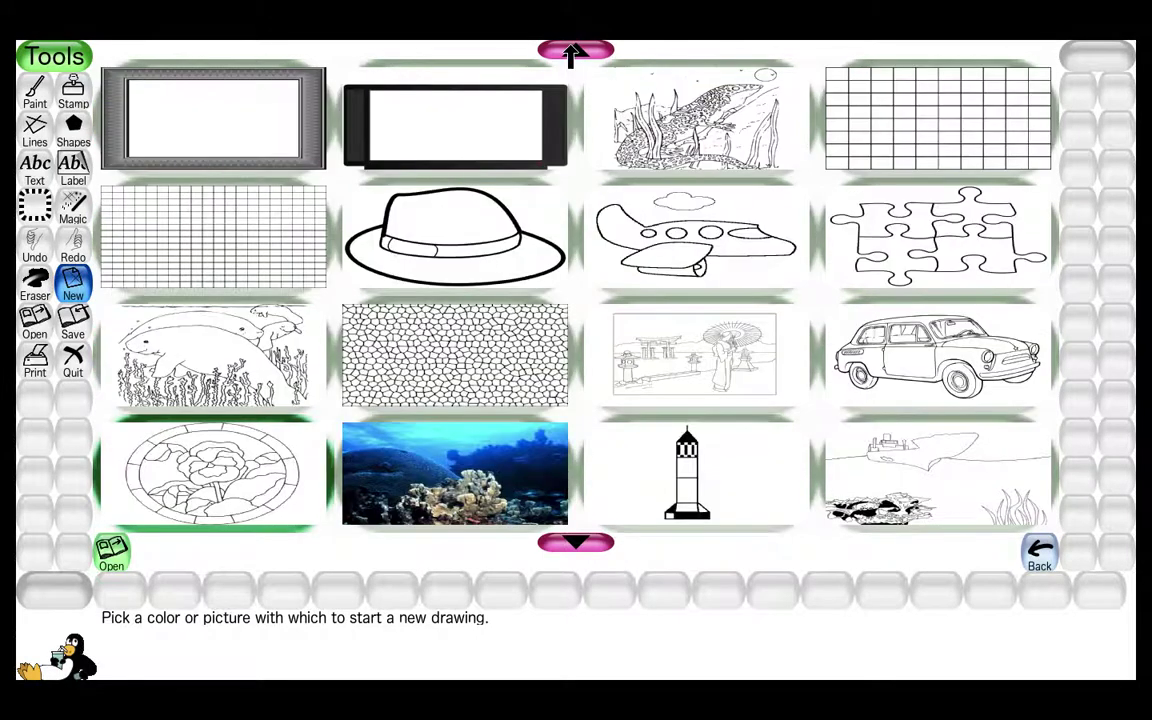
{"action": "left_click", "coordinate": [573, 52]}
{"action": "left_click", "coordinate": [573, 52]}
{"action": "left_click", "coordinate": [573, 52]}
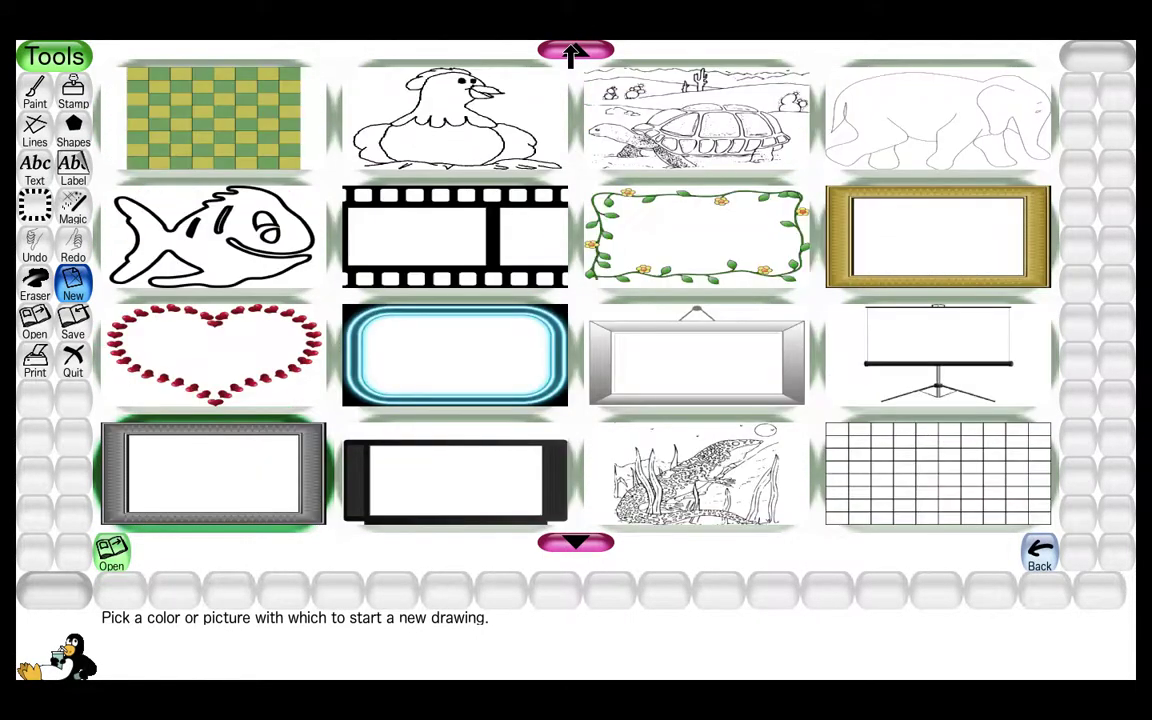
{"action": "left_click", "coordinate": [573, 52]}
{"action": "left_click", "coordinate": [573, 52]}
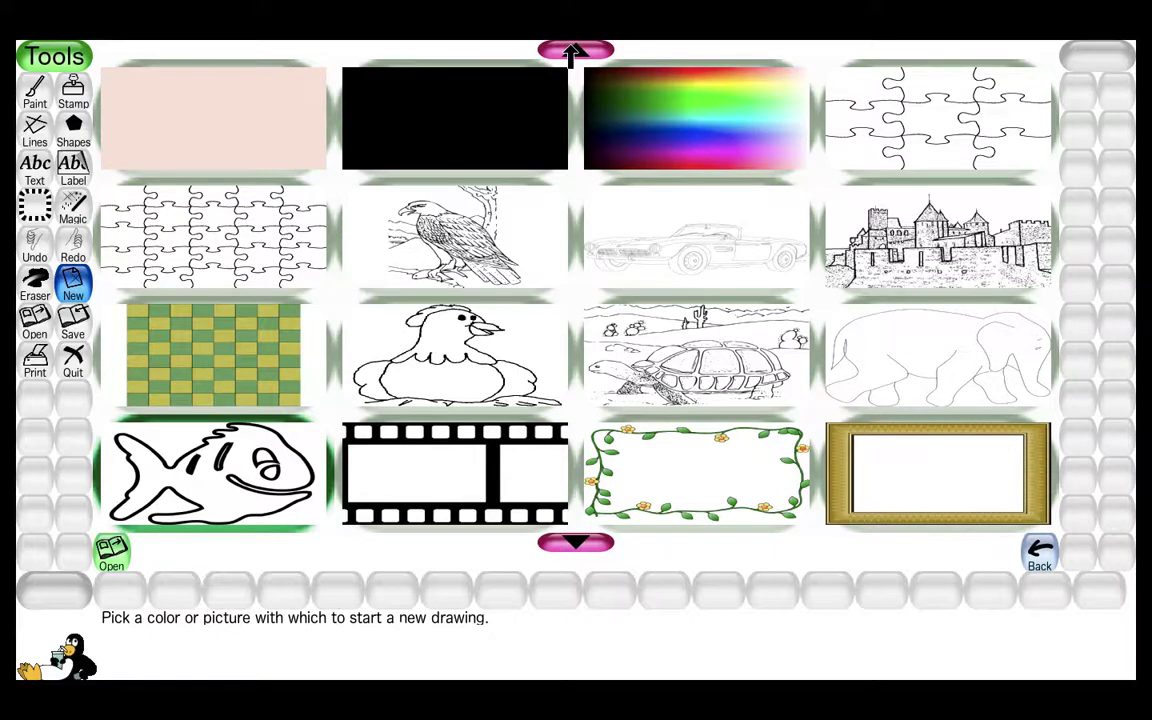
{"action": "left_click", "coordinate": [573, 52]}
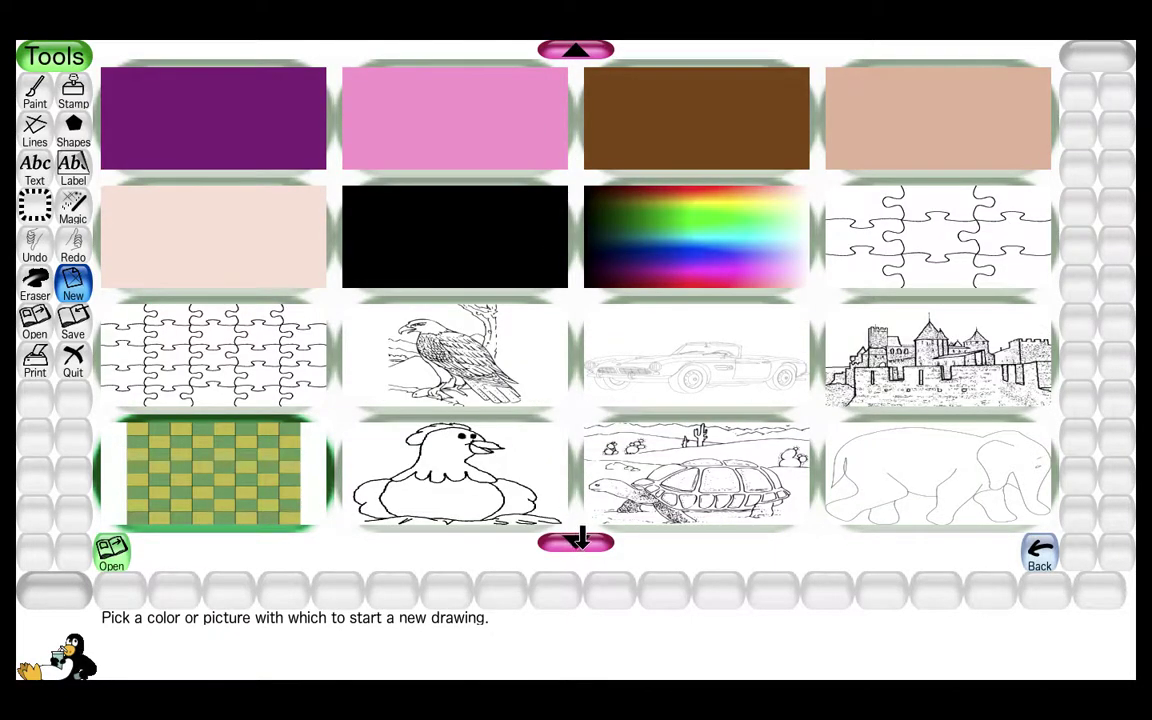
{"action": "left_click", "coordinate": [578, 540]}
{"action": "left_click", "coordinate": [578, 540]}
{"action": "left_click", "coordinate": [578, 540]}
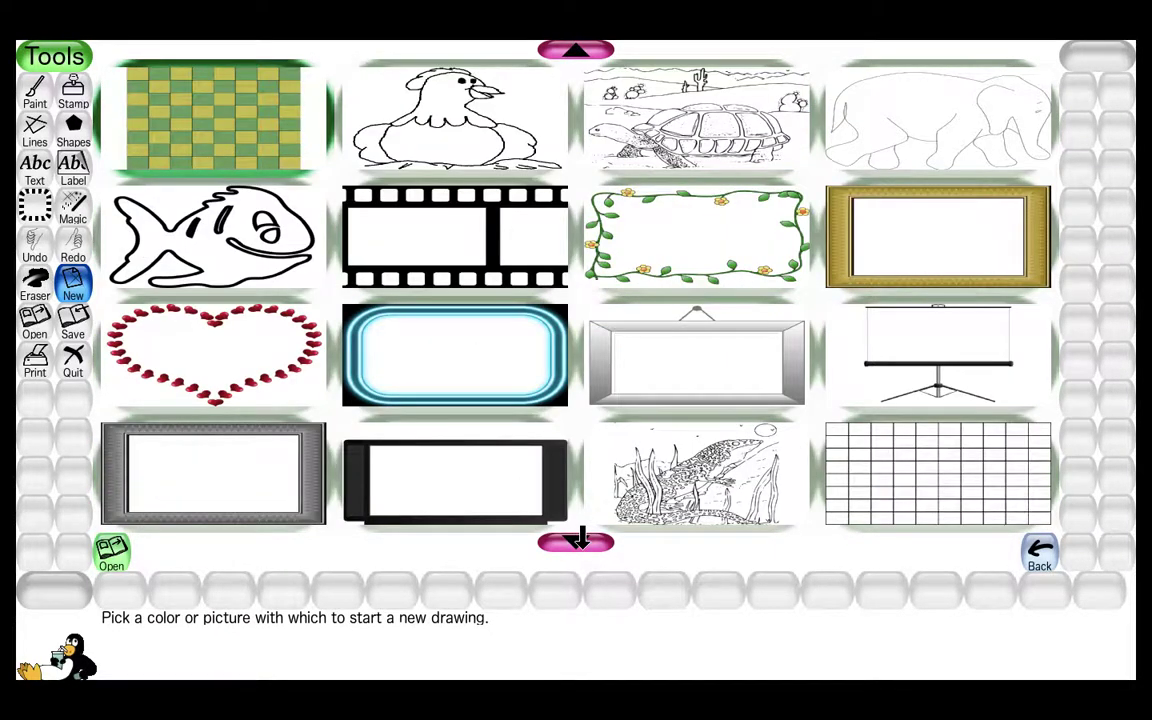
{"action": "left_click", "coordinate": [578, 540]}
{"action": "left_click", "coordinate": [578, 540]}
{"action": "left_click", "coordinate": [578, 540]}
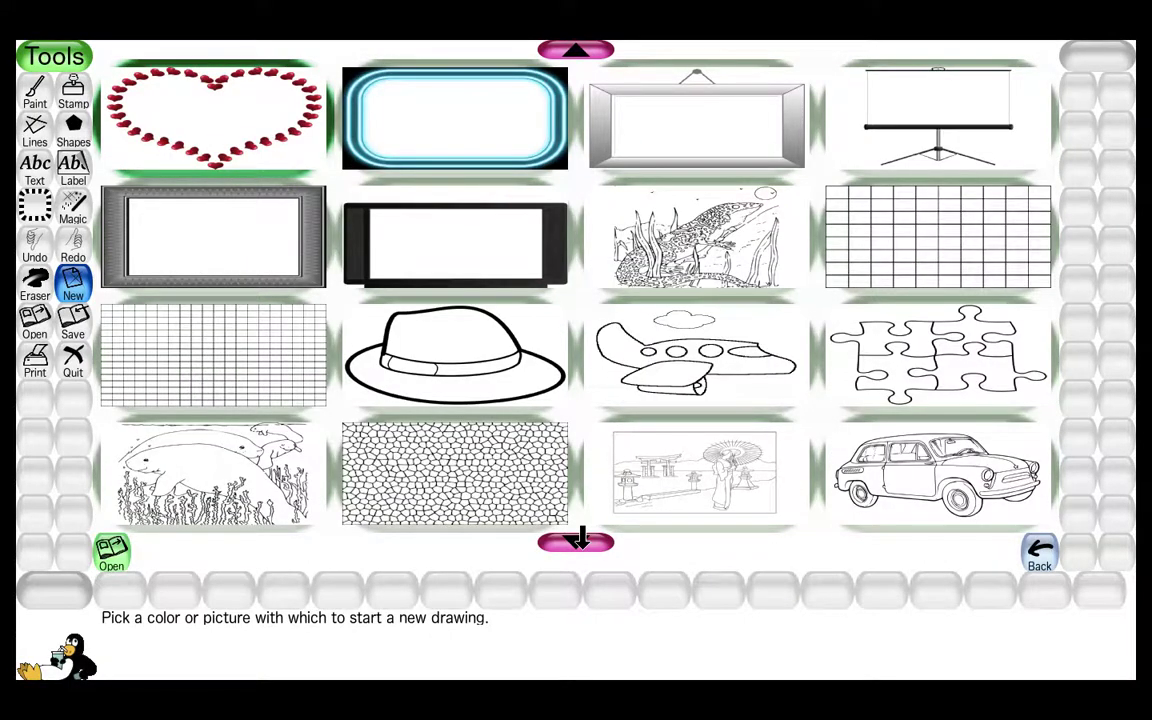
{"action": "left_click", "coordinate": [704, 373]}
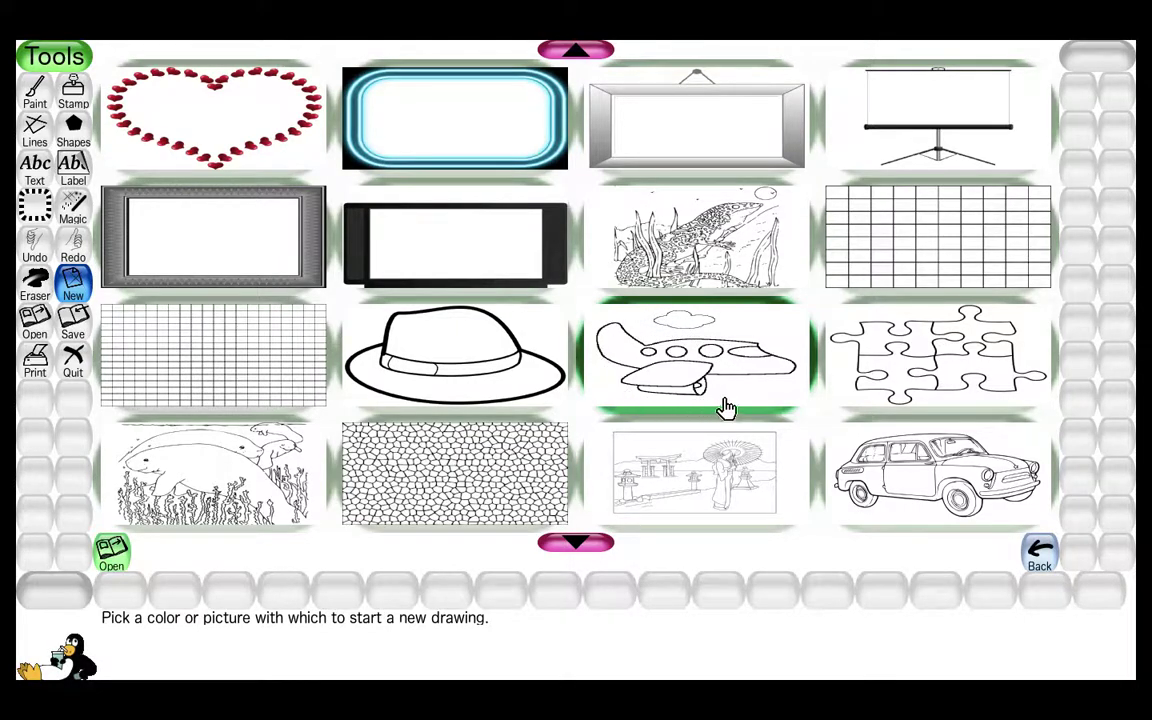
Load the airplane coloring page onto the canvas and show the Magic effects
{"action": "left_click", "coordinate": [111, 553]}
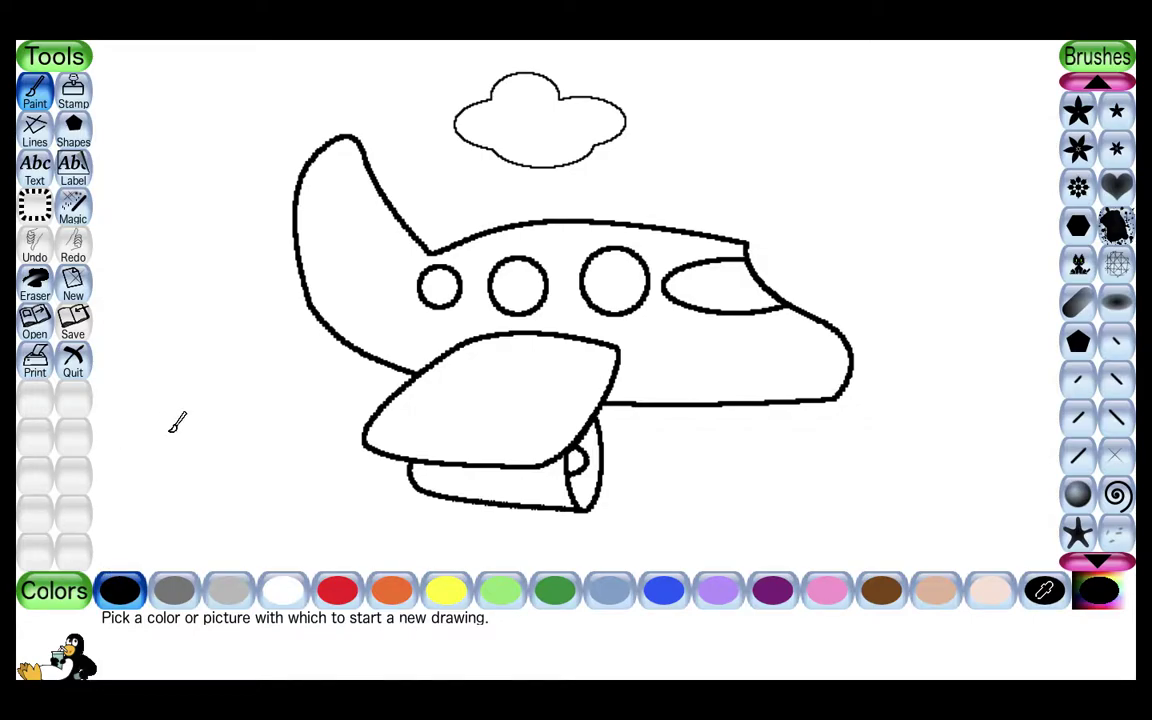
{"action": "left_click", "coordinate": [74, 205]}
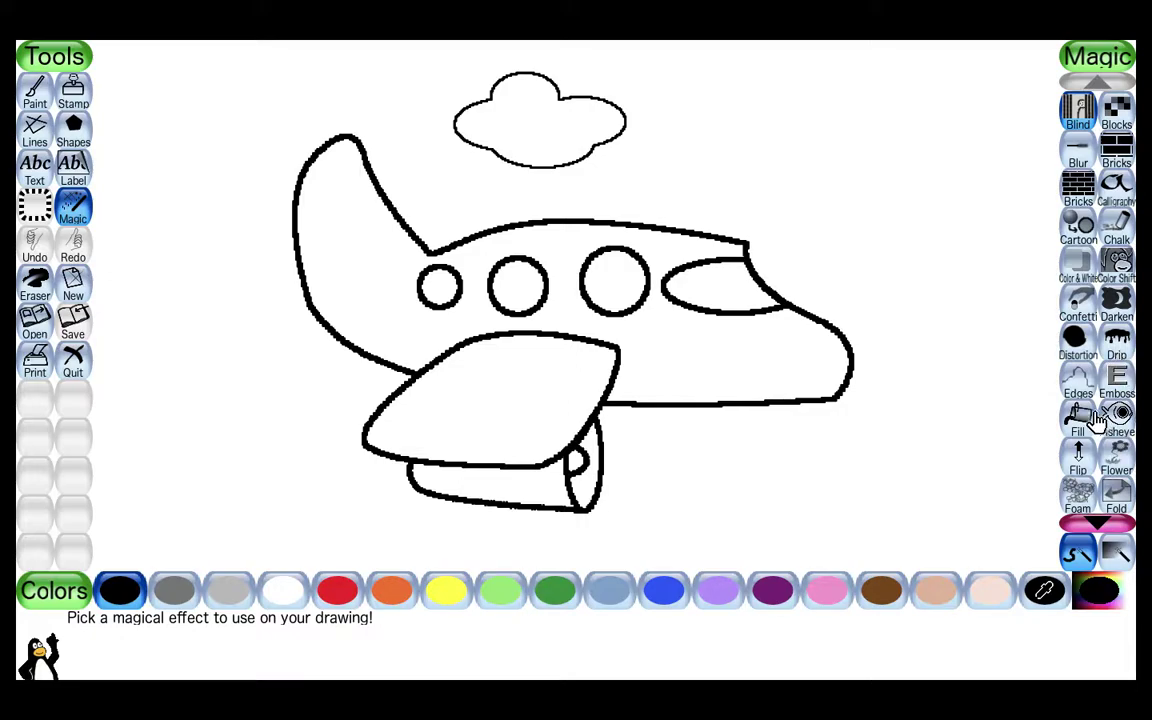
With Magic Fill in yellow, fill the plane's front wing, body and tail, then select red
{"action": "left_click", "coordinate": [1087, 420]}
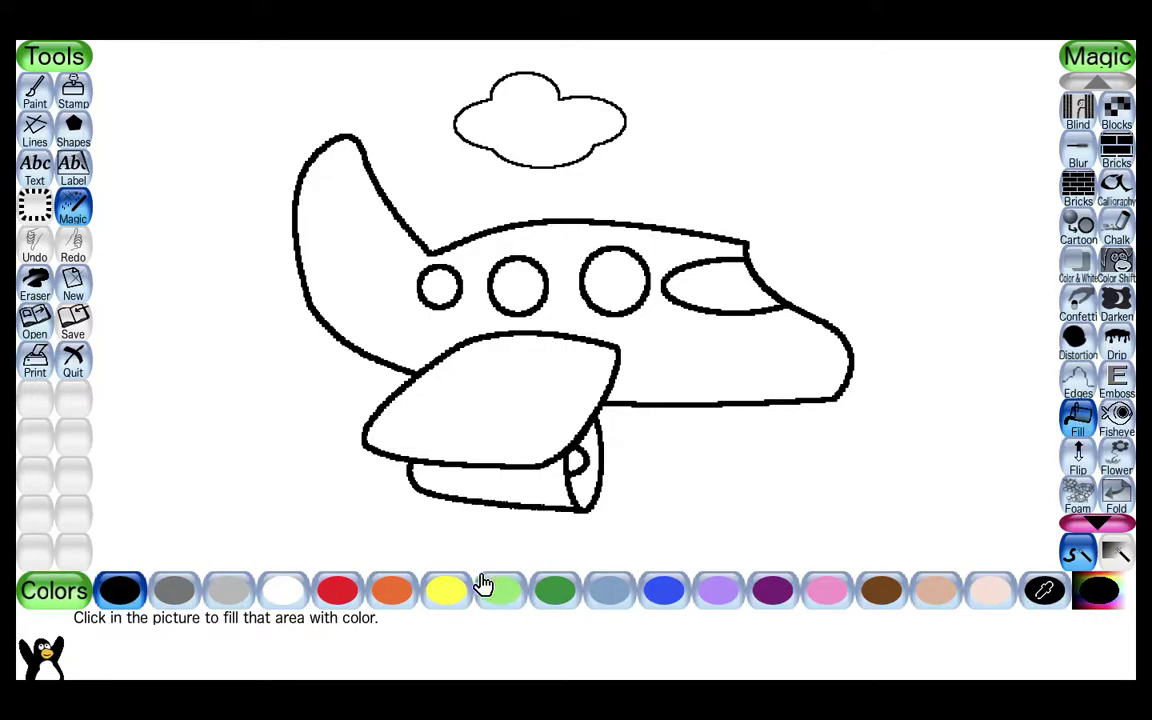
{"action": "left_click", "coordinate": [447, 594]}
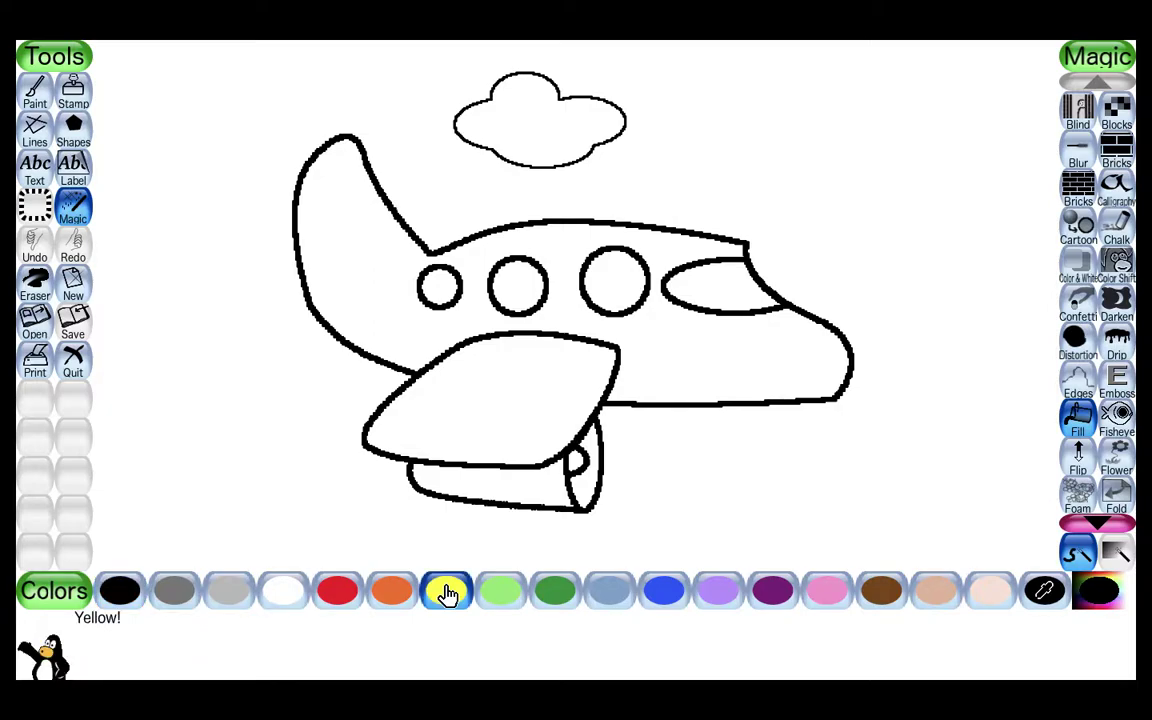
{"action": "left_click", "coordinate": [487, 414]}
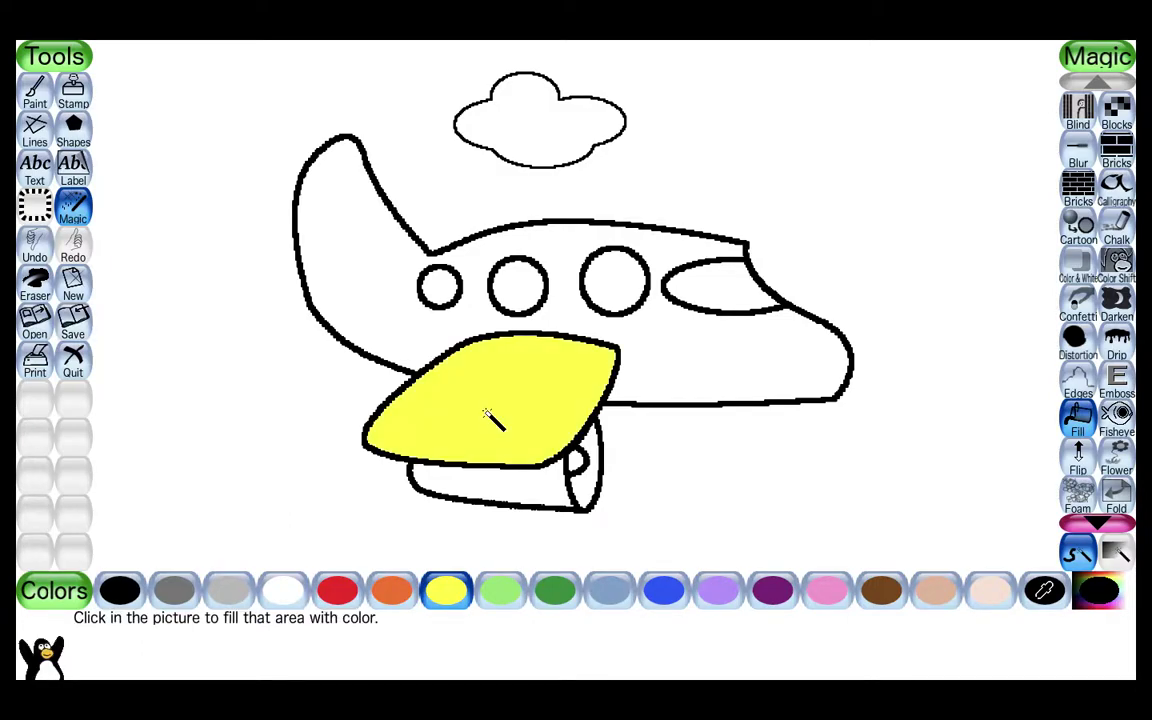
{"action": "left_click", "coordinate": [442, 594]}
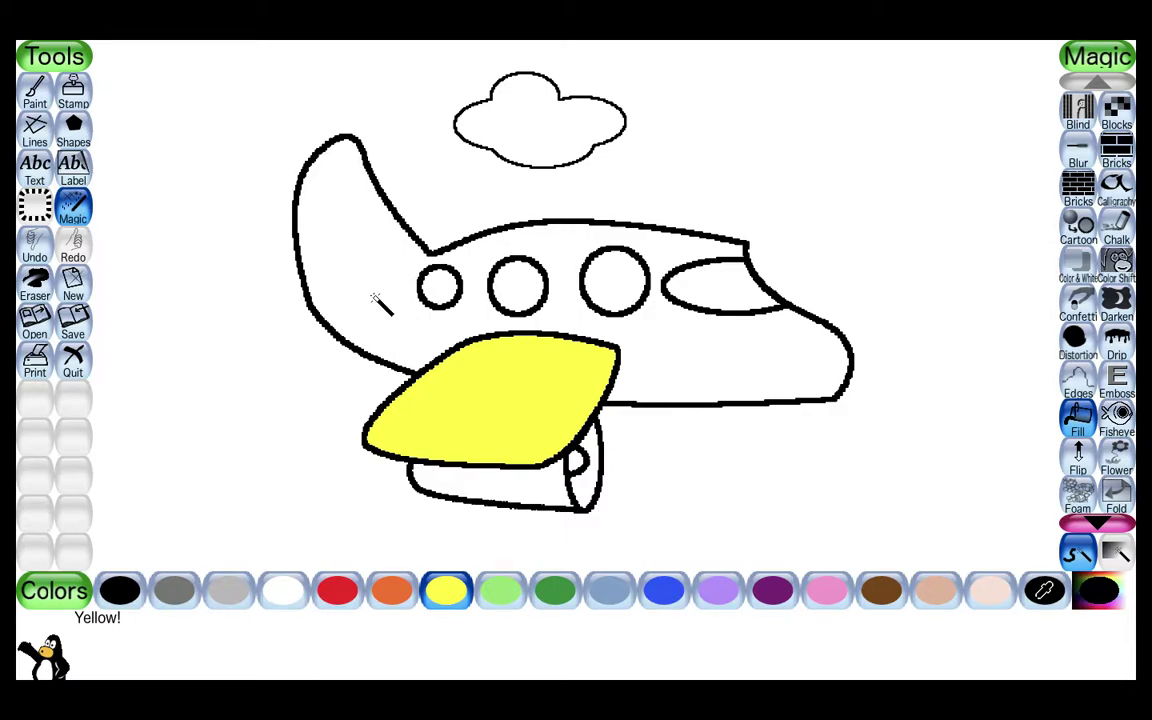
{"action": "left_click", "coordinate": [364, 265]}
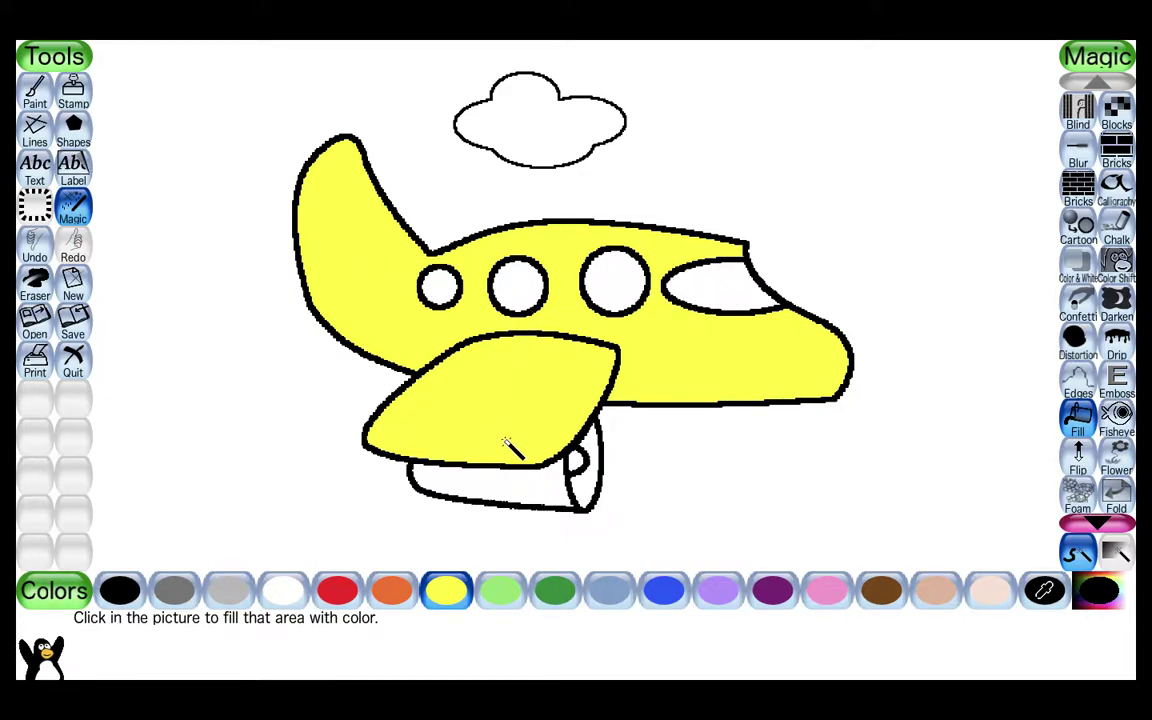
{"action": "left_click", "coordinate": [336, 593]}
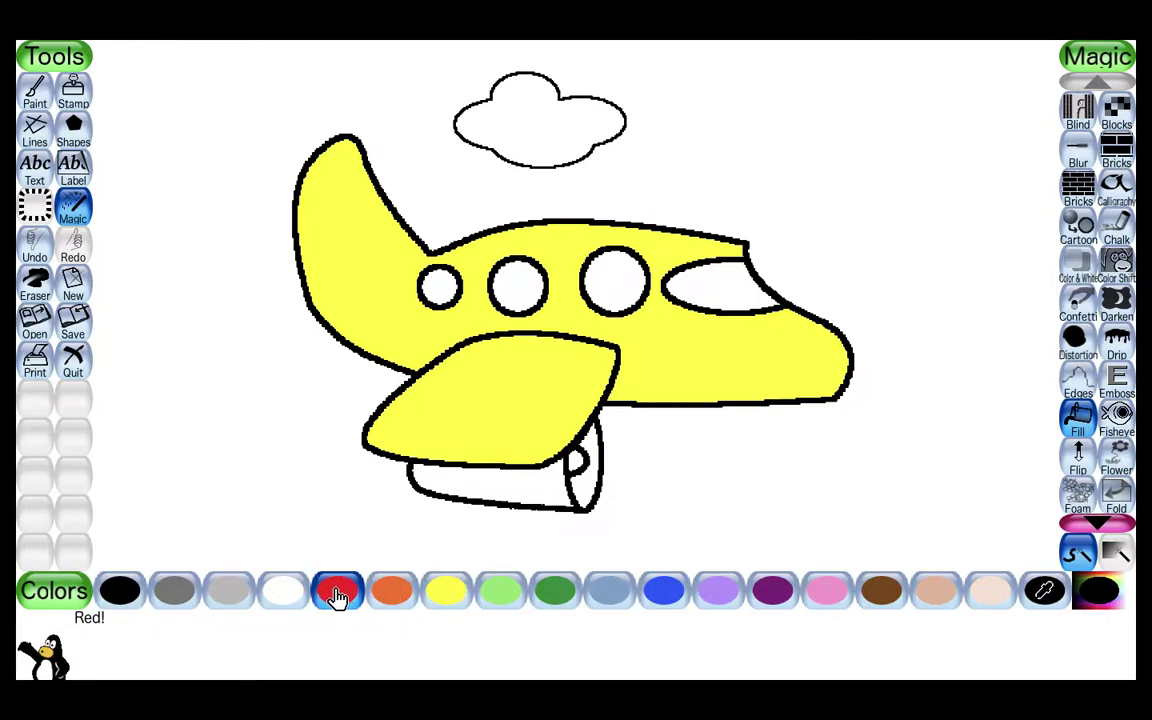
Fill the three cabin windows, cockpit window and small engine circle red
{"action": "left_click", "coordinate": [440, 288]}
{"action": "left_click", "coordinate": [519, 287]}
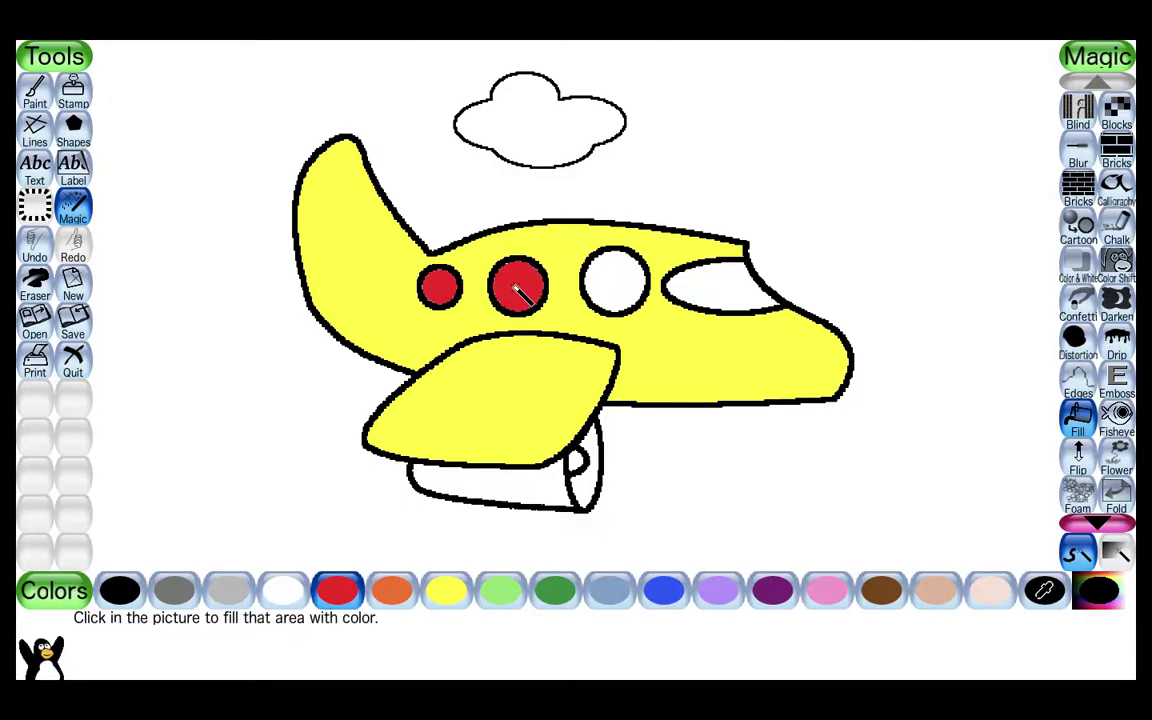
{"action": "left_click", "coordinate": [614, 288]}
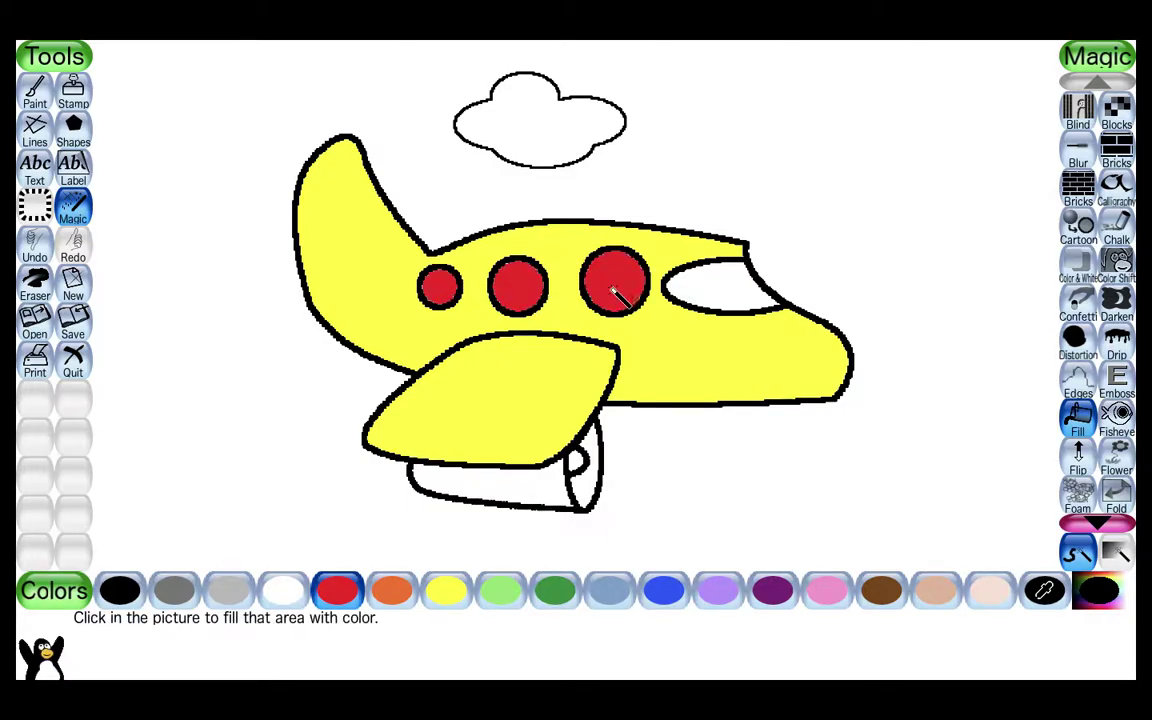
{"action": "left_click", "coordinate": [715, 295]}
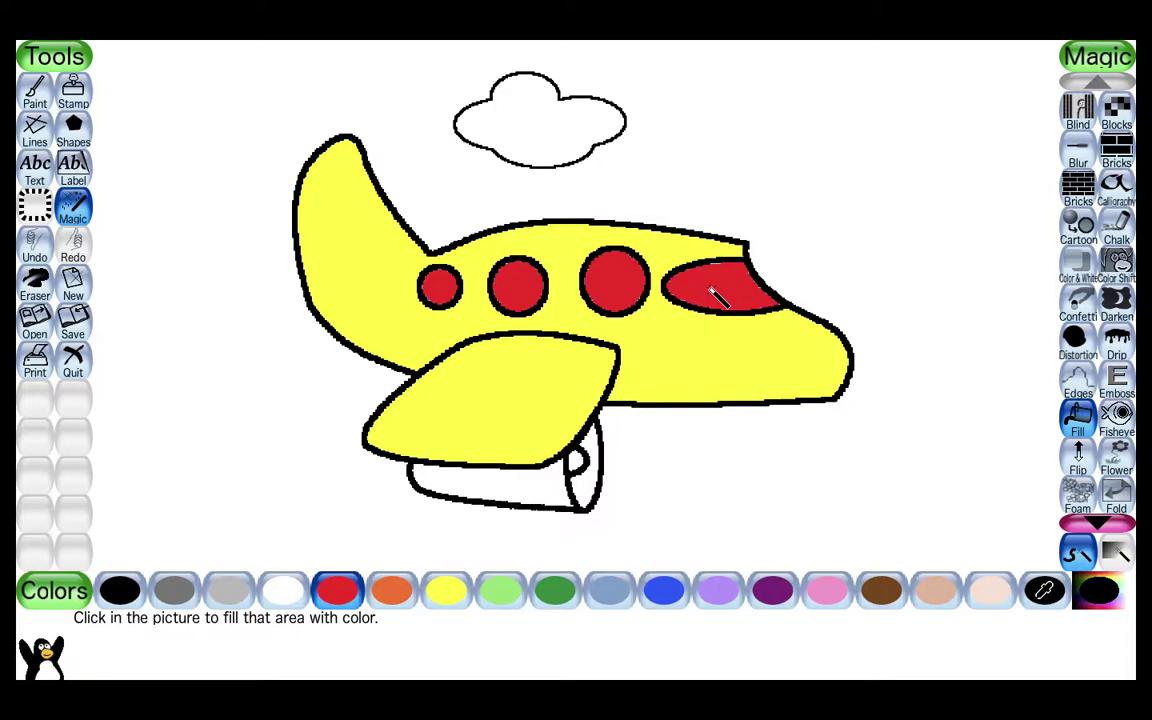
{"action": "left_click", "coordinate": [576, 461]}
Fill the engine body and rim blue, then recolour the body yellow and rim white
{"action": "left_click", "coordinate": [661, 592]}
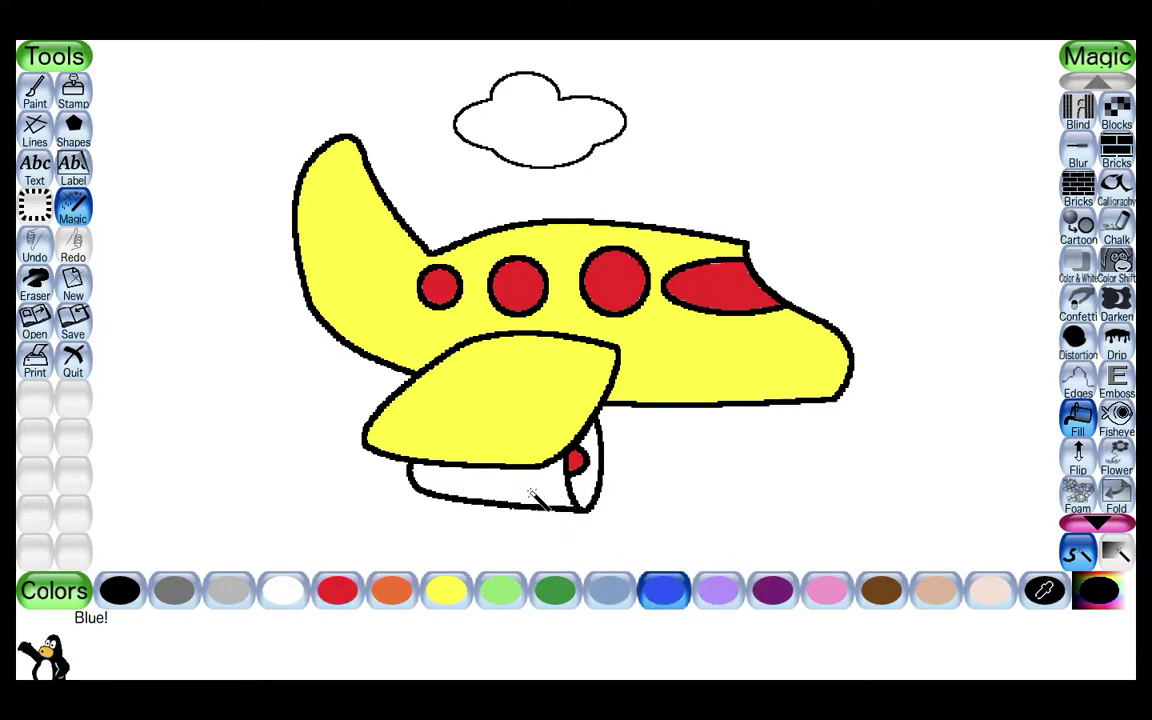
{"action": "left_click", "coordinate": [532, 490]}
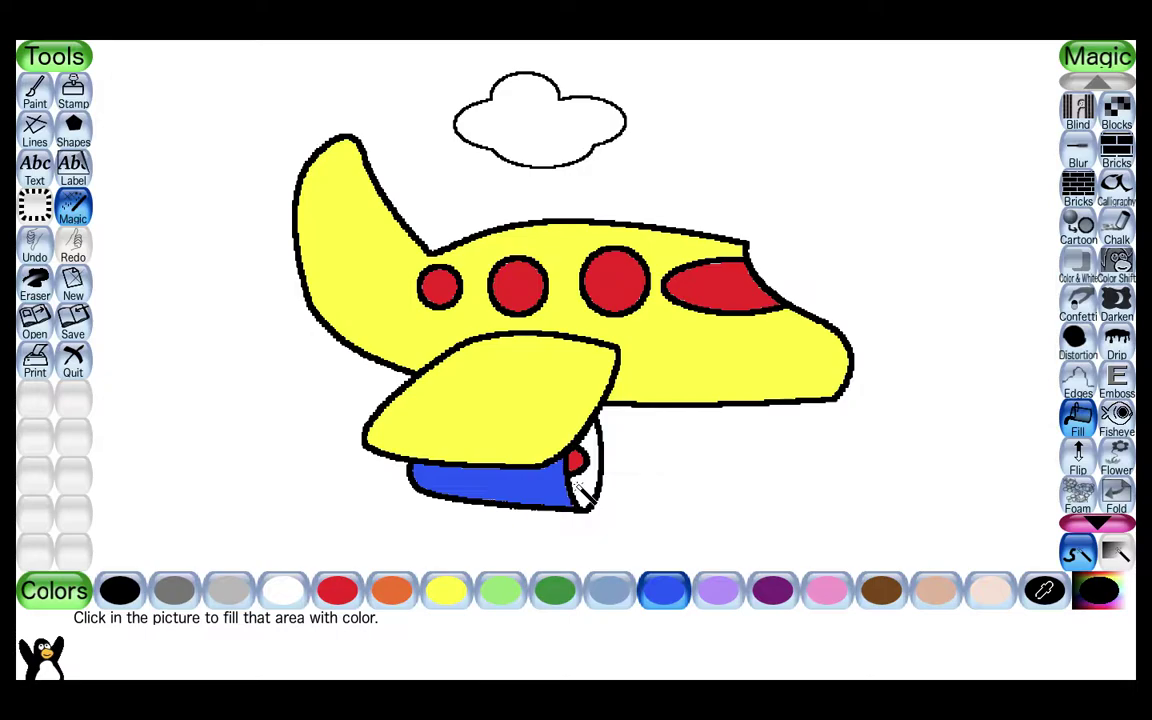
{"action": "left_click", "coordinate": [577, 484]}
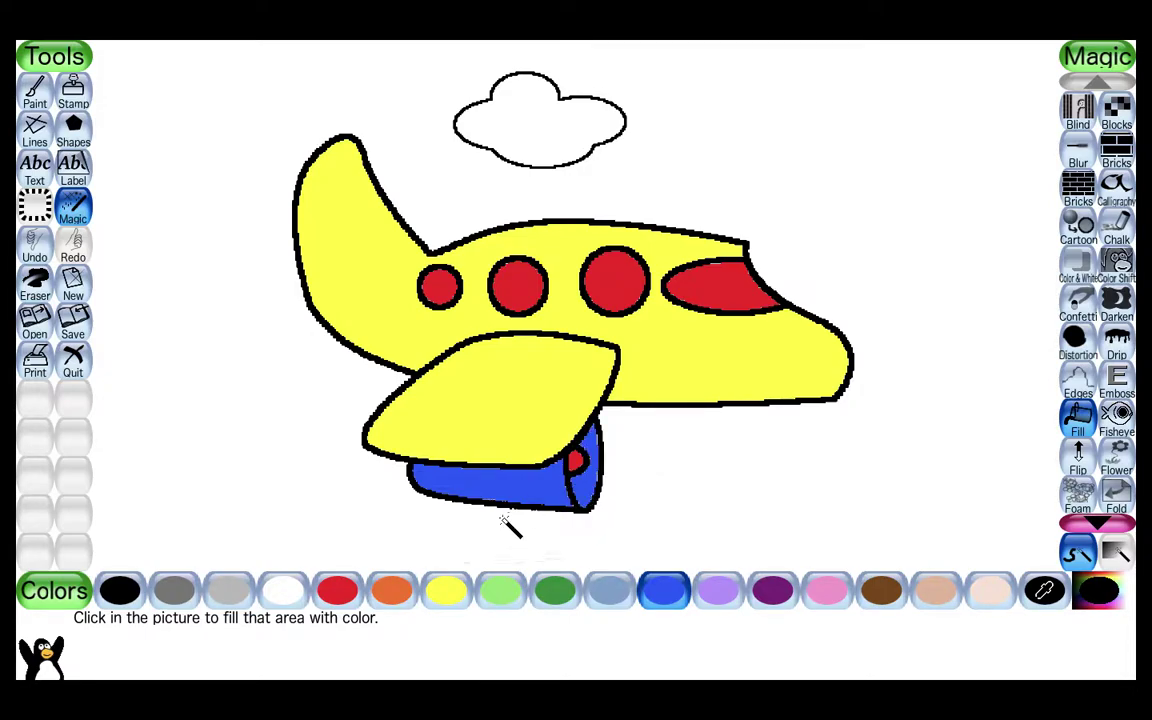
{"action": "left_click", "coordinate": [453, 593]}
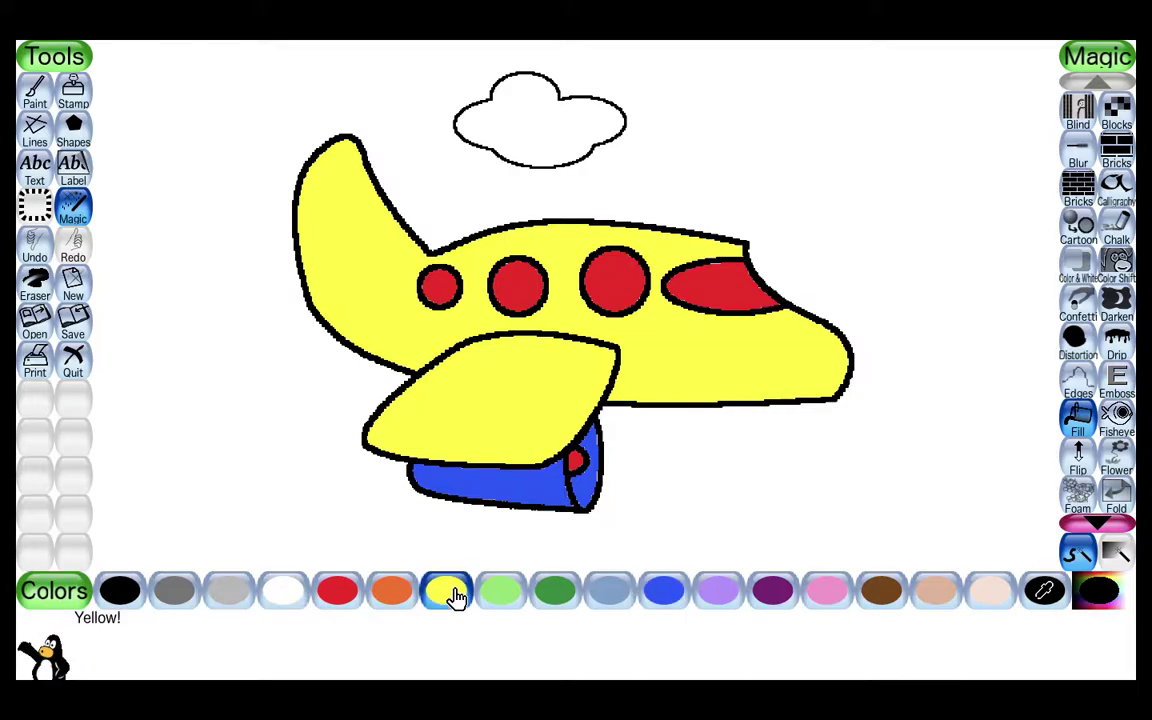
{"action": "left_click", "coordinate": [510, 493]}
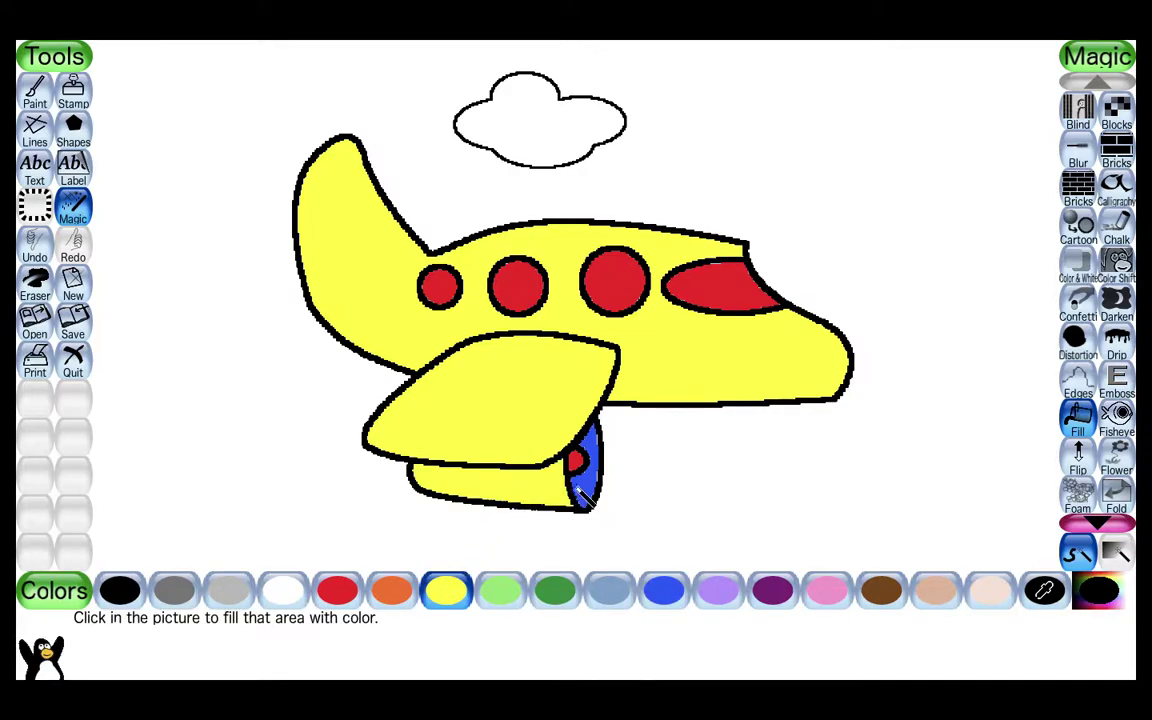
{"action": "left_click", "coordinate": [588, 490]}
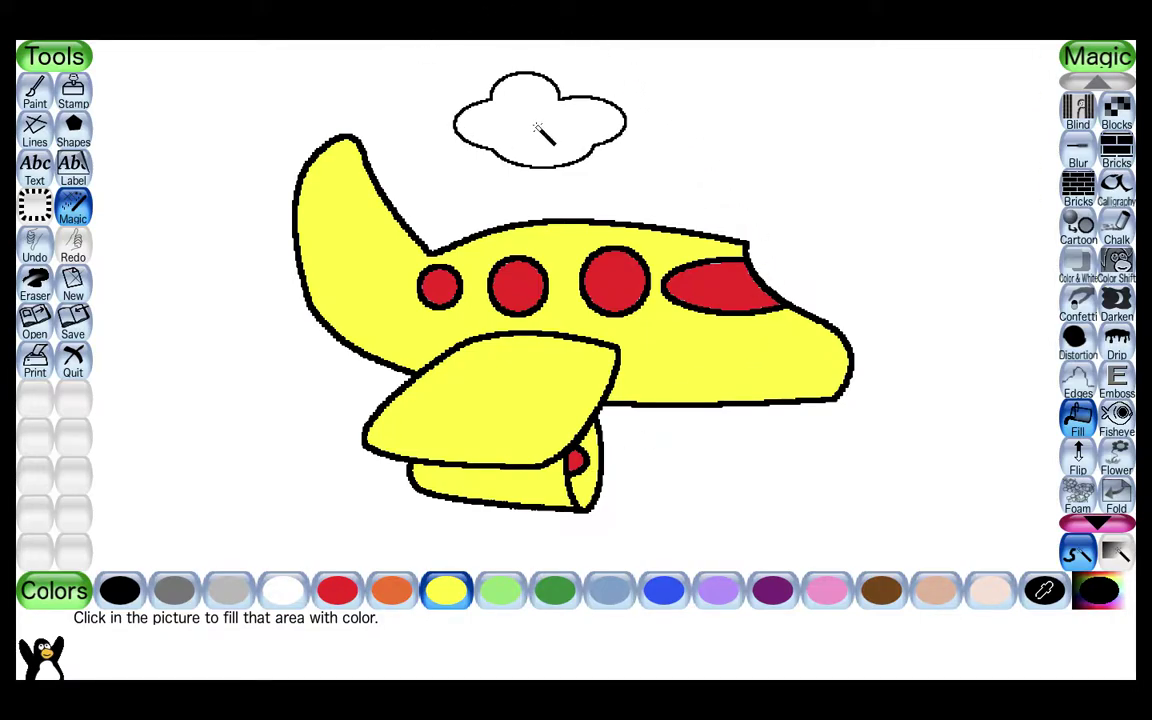
Select blue and fill inside the cloud above the airplane
{"action": "left_click", "coordinate": [665, 598]}
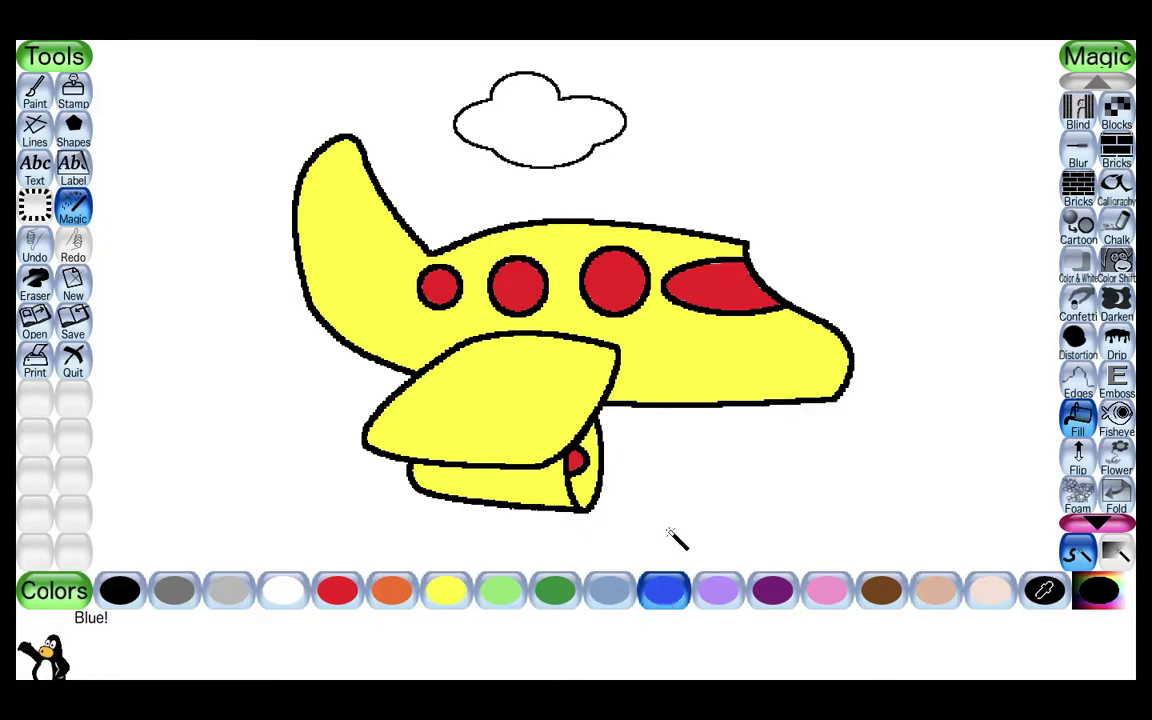
{"action": "left_click", "coordinate": [545, 106]}
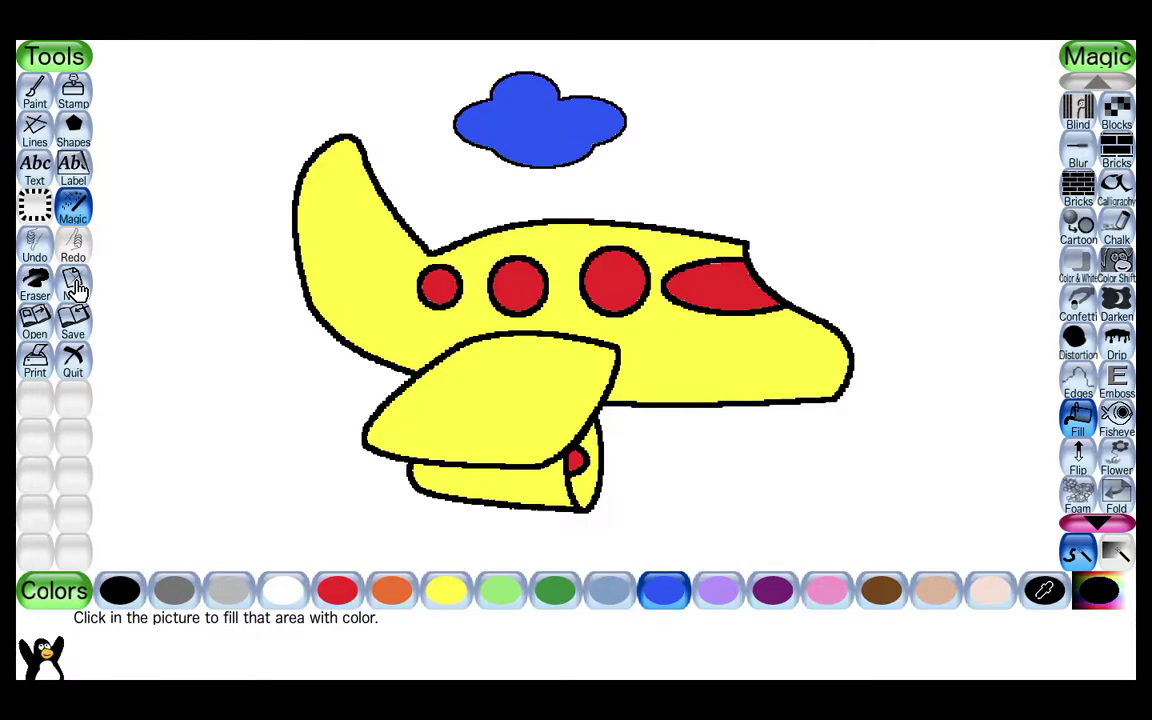
Open the elephant coloring template as a new drawing, discarding the airplane without saving
{"action": "left_click", "coordinate": [75, 285]}
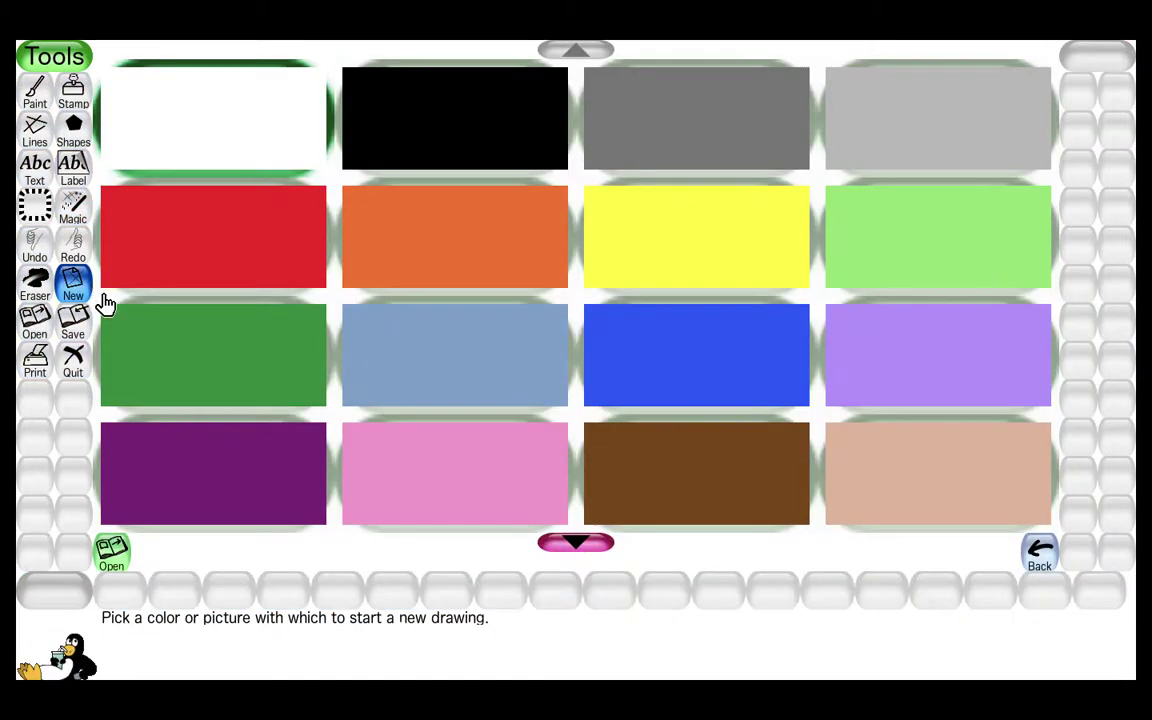
{"action": "left_click", "coordinate": [576, 536]}
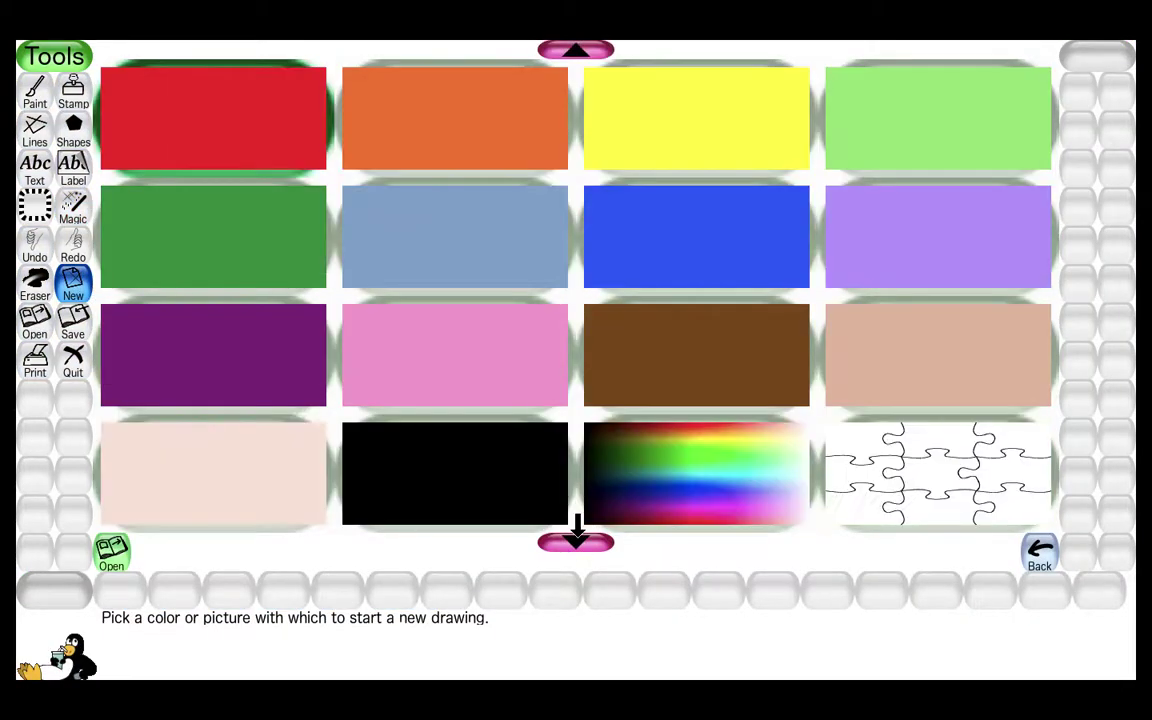
{"action": "left_click", "coordinate": [576, 536]}
{"action": "left_click", "coordinate": [577, 536]}
{"action": "left_click", "coordinate": [577, 536]}
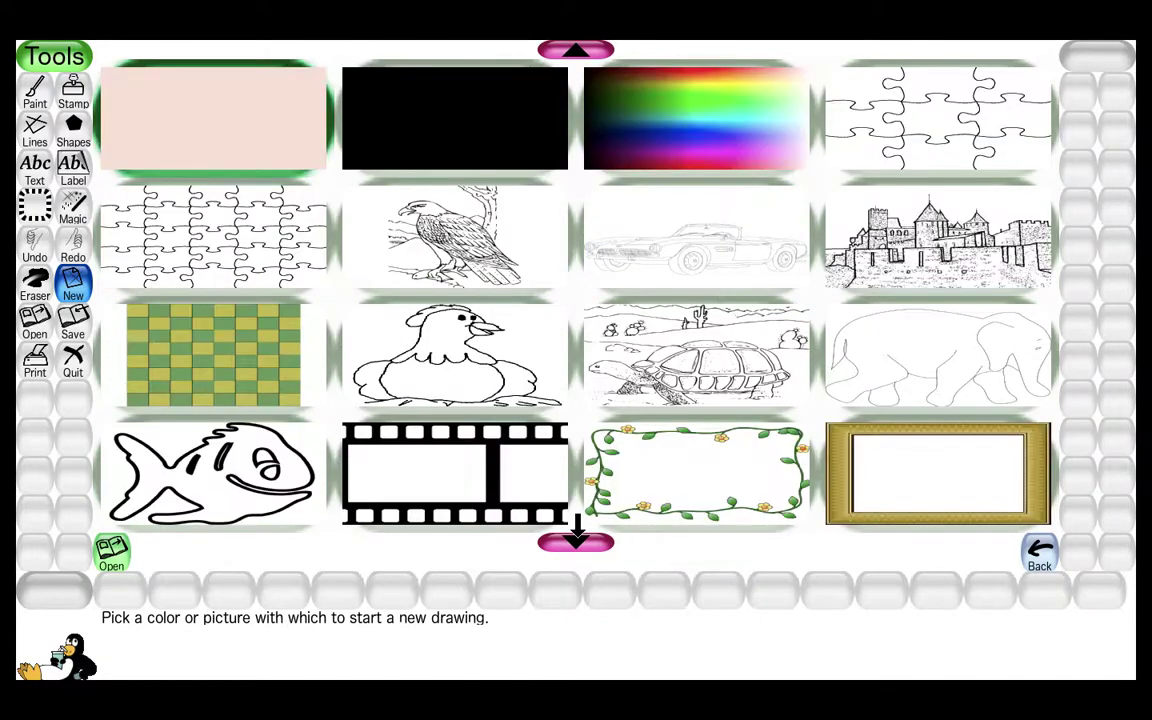
{"action": "left_click", "coordinate": [861, 365]}
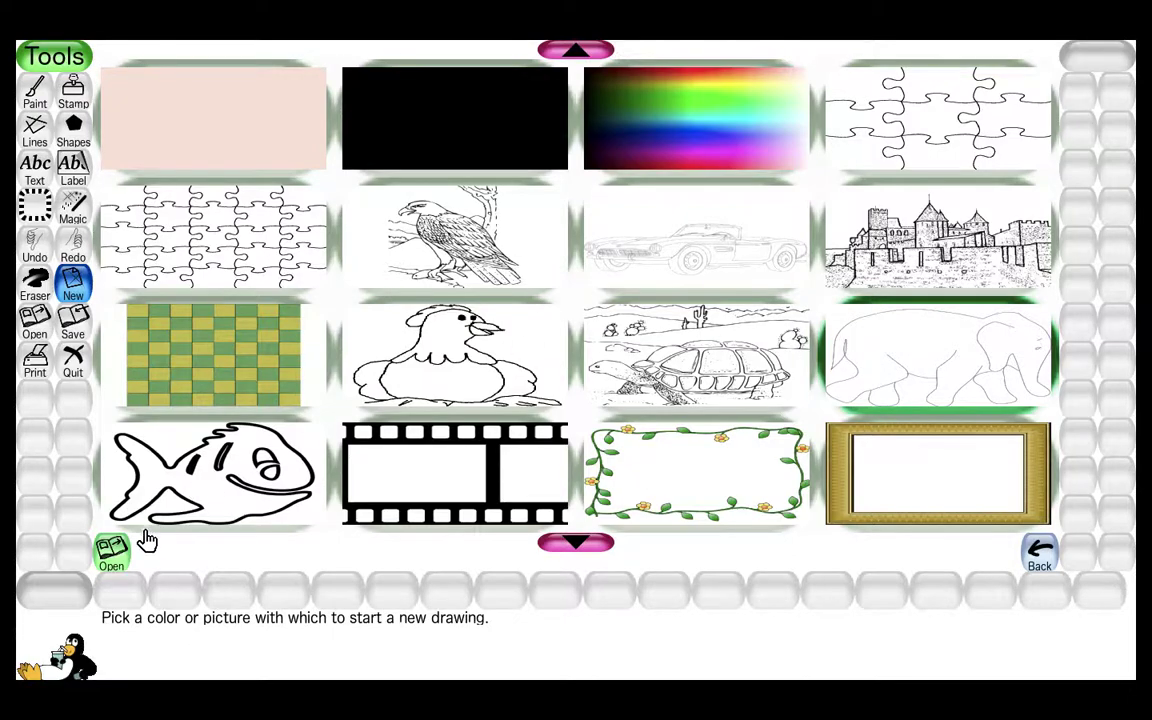
{"action": "left_click", "coordinate": [112, 553]}
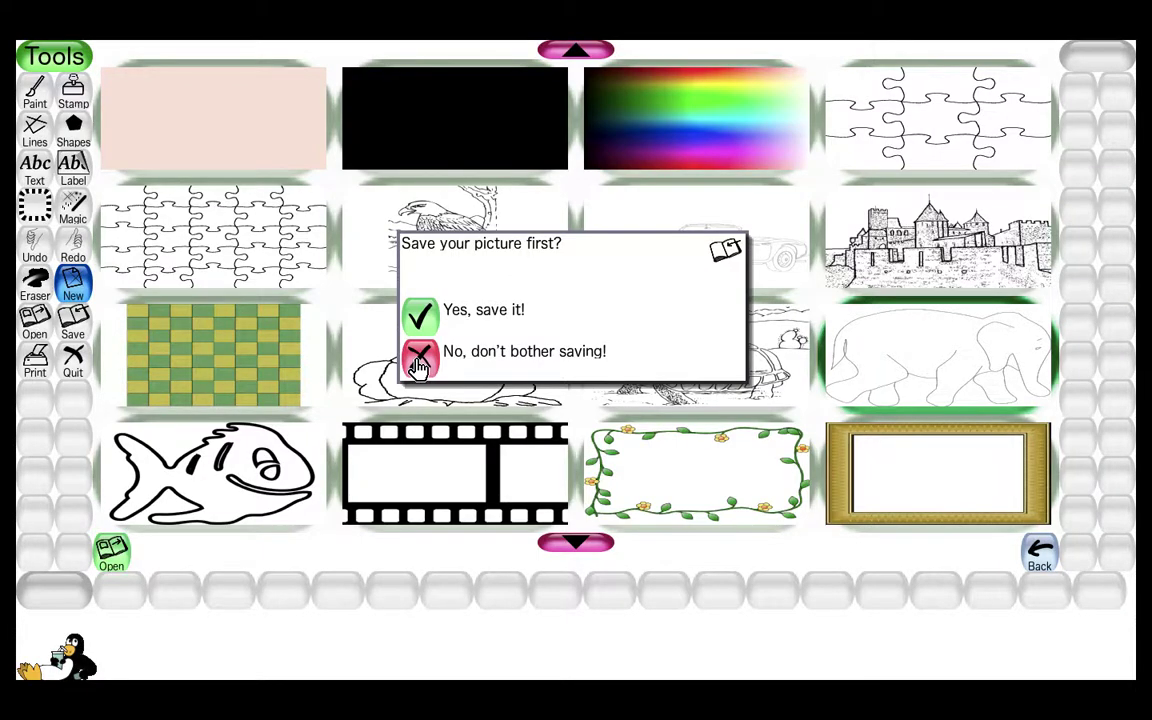
{"action": "left_click", "coordinate": [418, 358]}
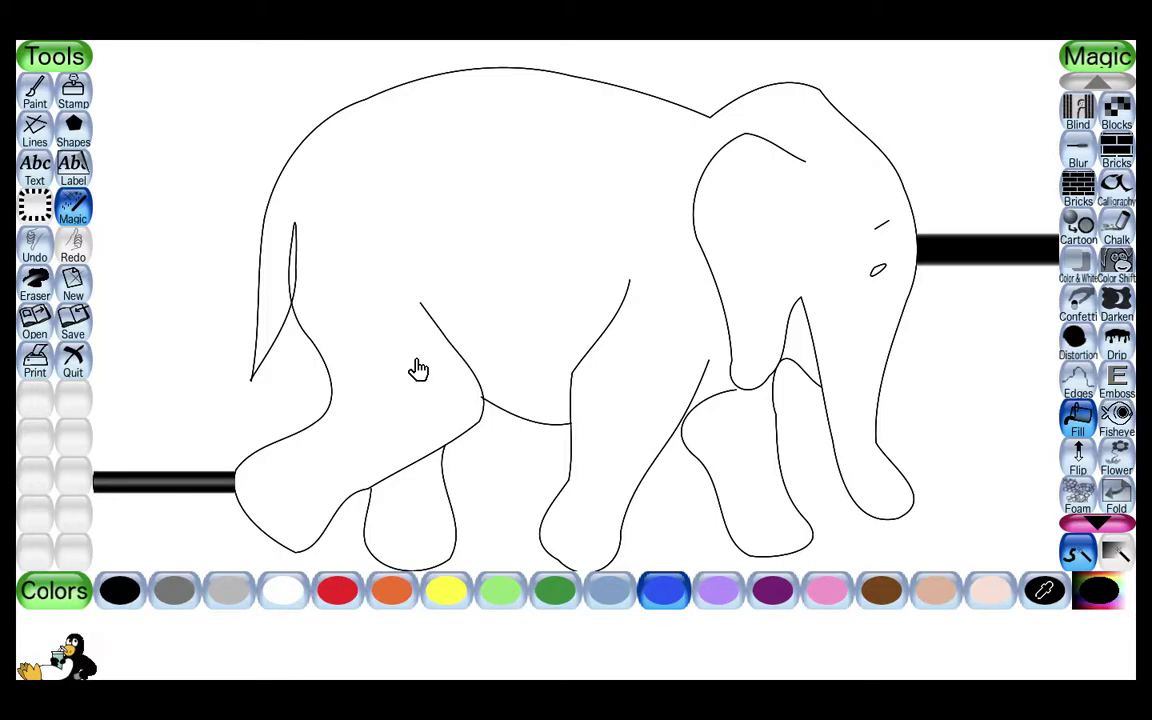
With Magic Fill in sky blue, fill the elephant's far hind leg and its body
{"action": "left_click", "coordinate": [62, 204]}
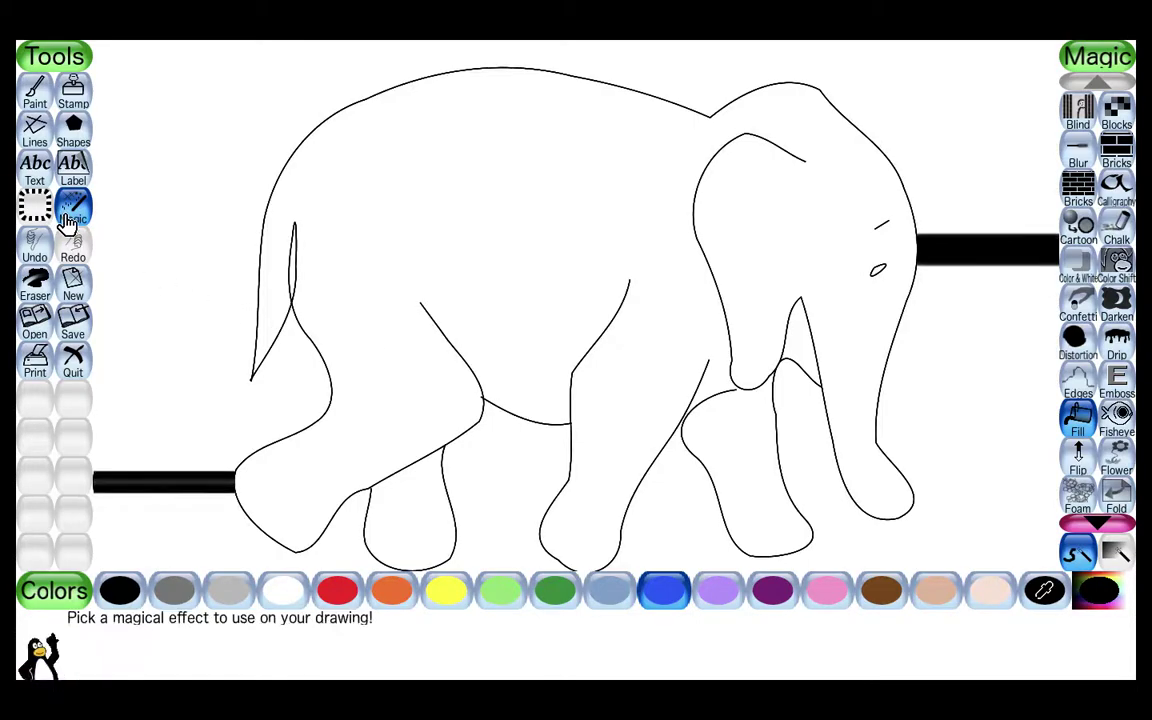
{"action": "left_click", "coordinate": [1072, 415]}
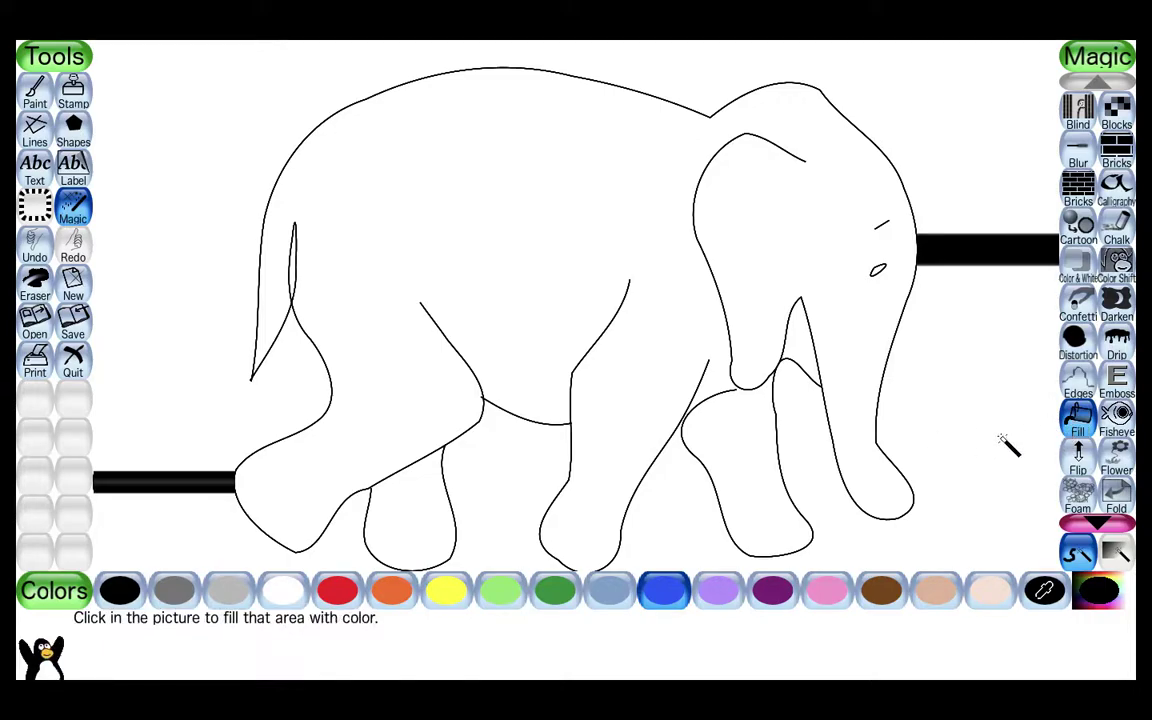
{"action": "left_click", "coordinate": [610, 592]}
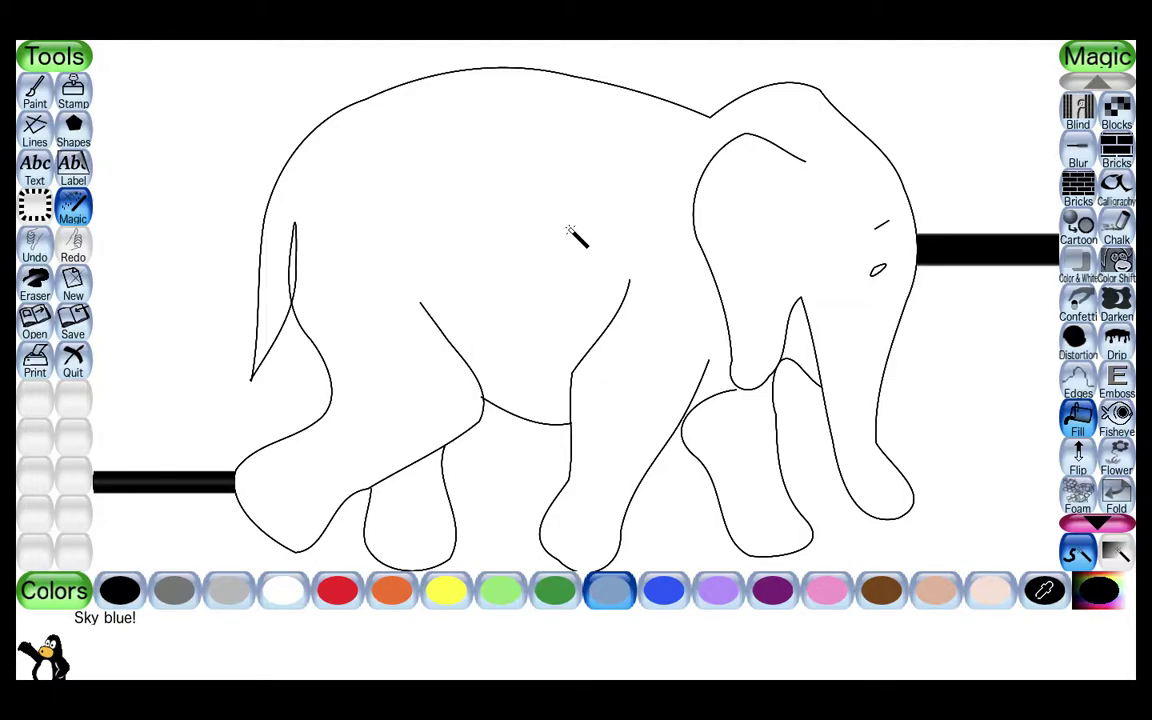
{"action": "left_click", "coordinate": [415, 520]}
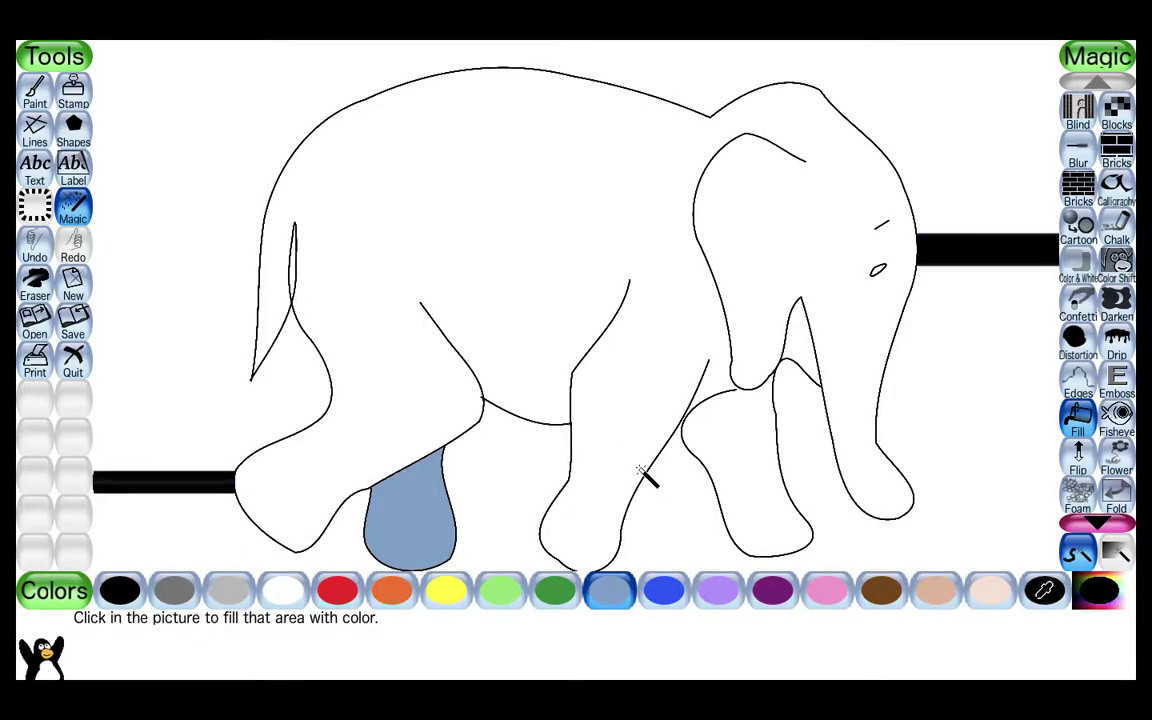
{"action": "left_click", "coordinate": [745, 430]}
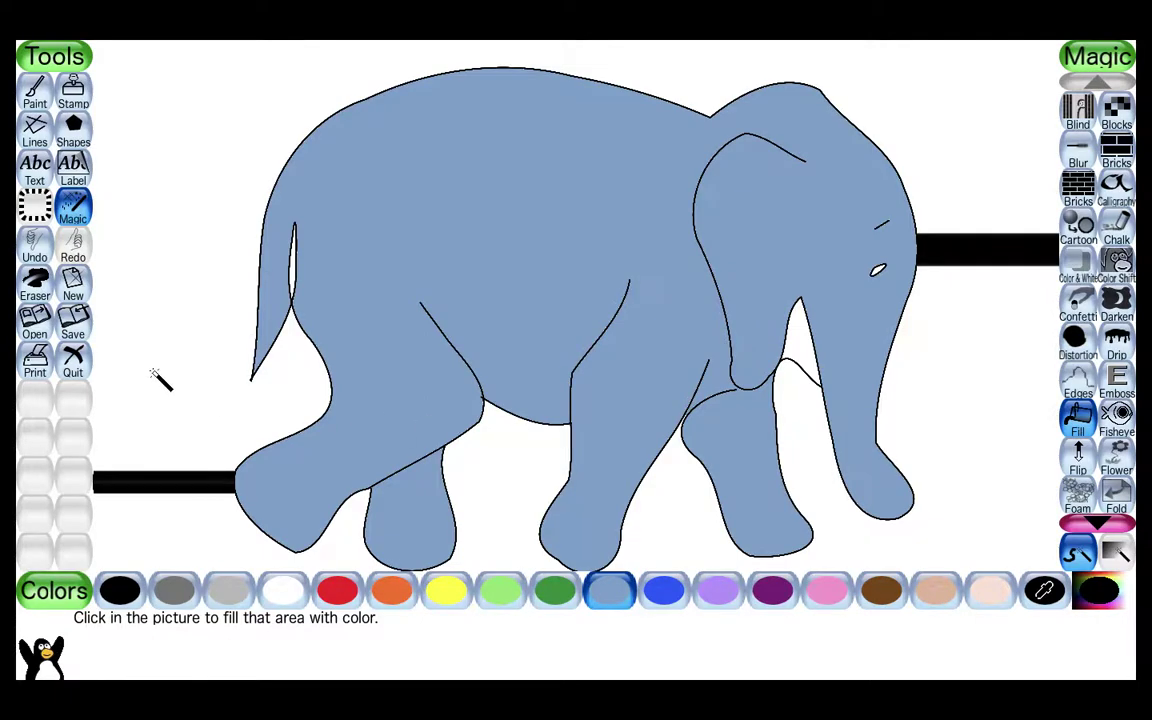
Quit Tux Paint and confirm with 'Yes, I'm done!'
{"action": "left_click", "coordinate": [74, 362]}
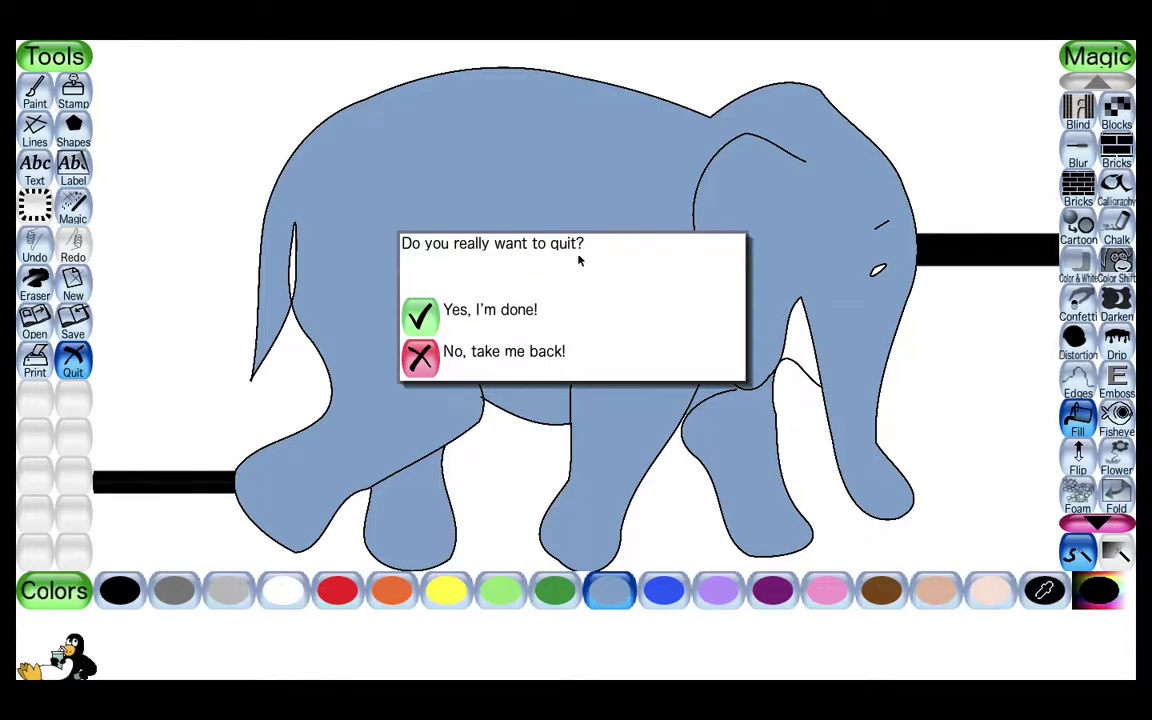
{"action": "left_click", "coordinate": [422, 318]}
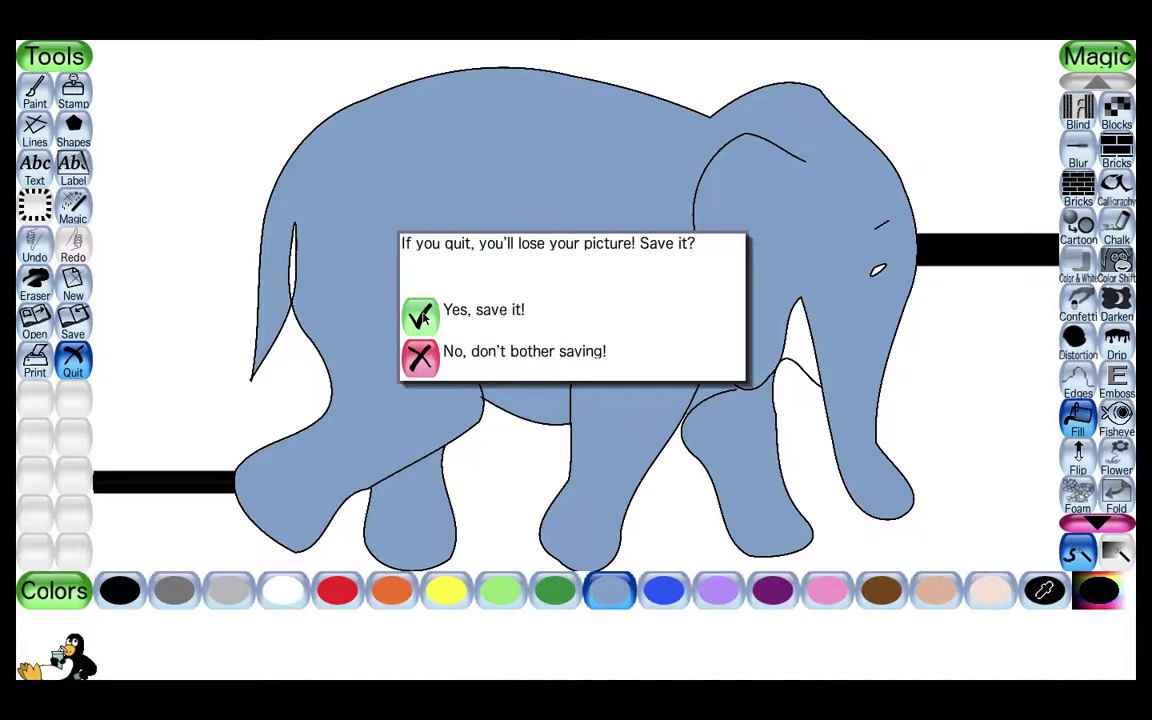